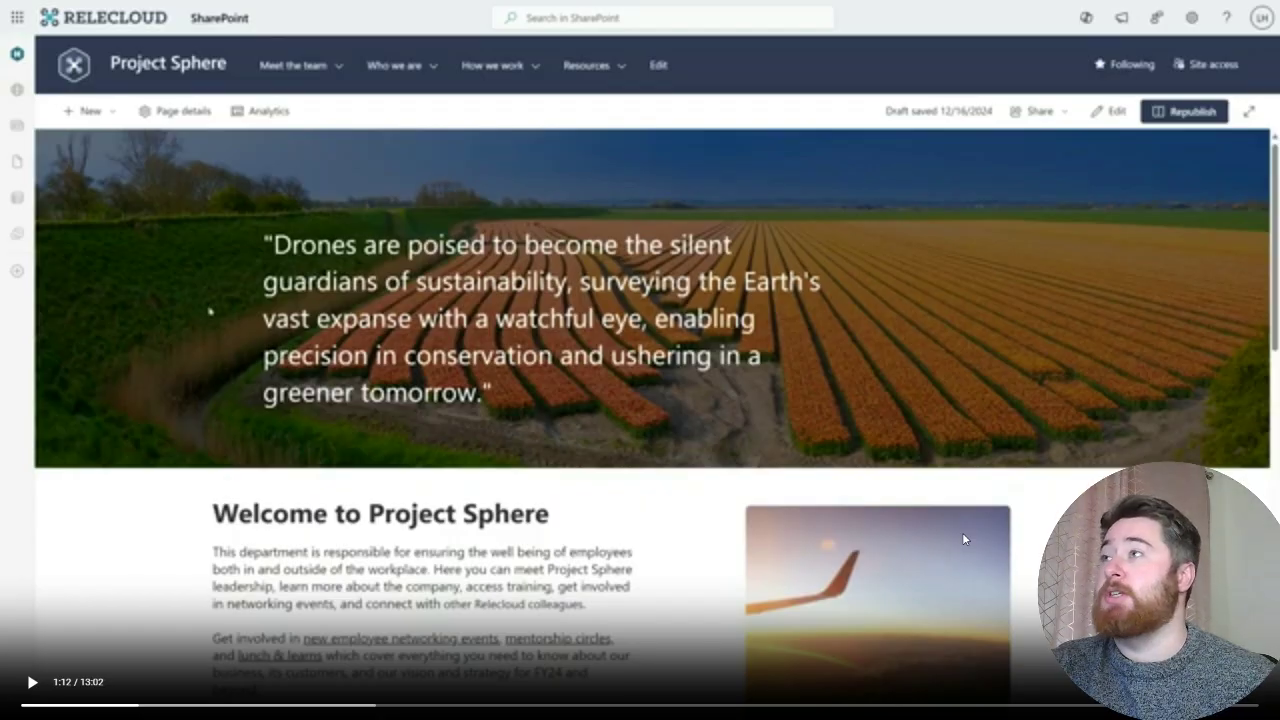
- Launch Create with Copilot from + New on the Project Sphere site
key("space")
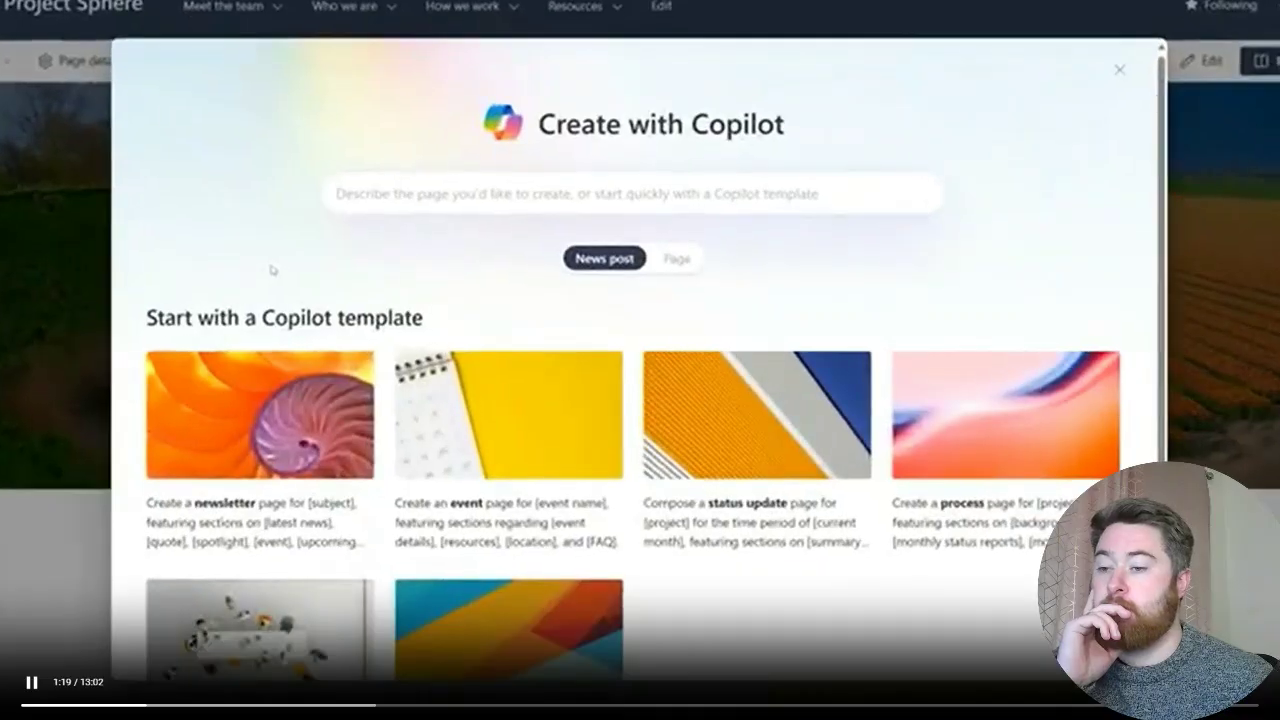
key("space")
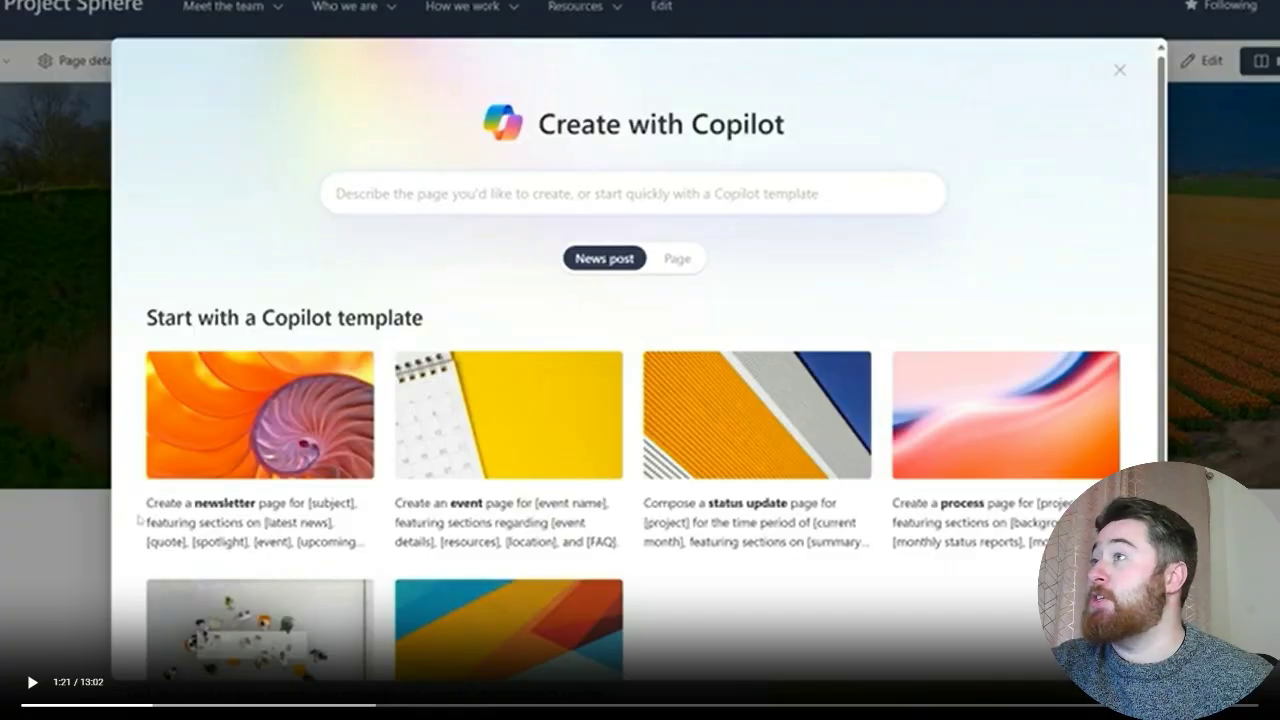
- Replace the event section with 'Next Steps' and choose 'final thoughts' as the closing section
key("space")
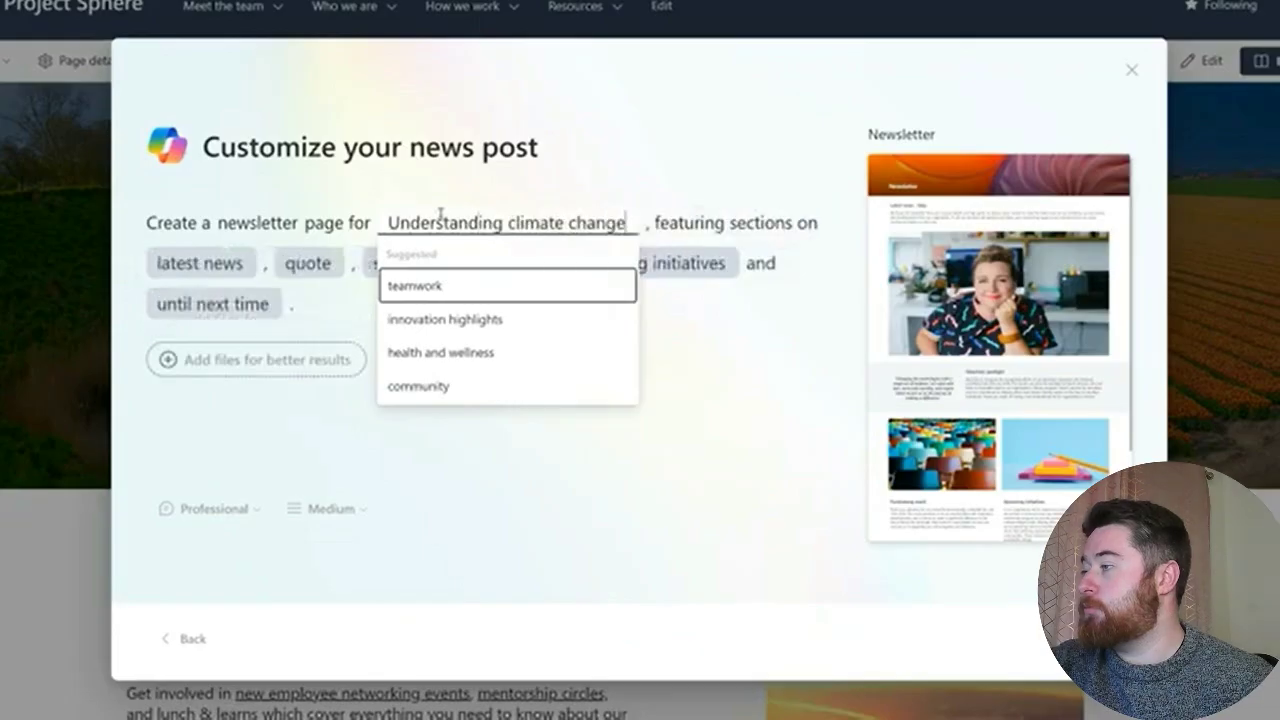
left_click(522, 250)
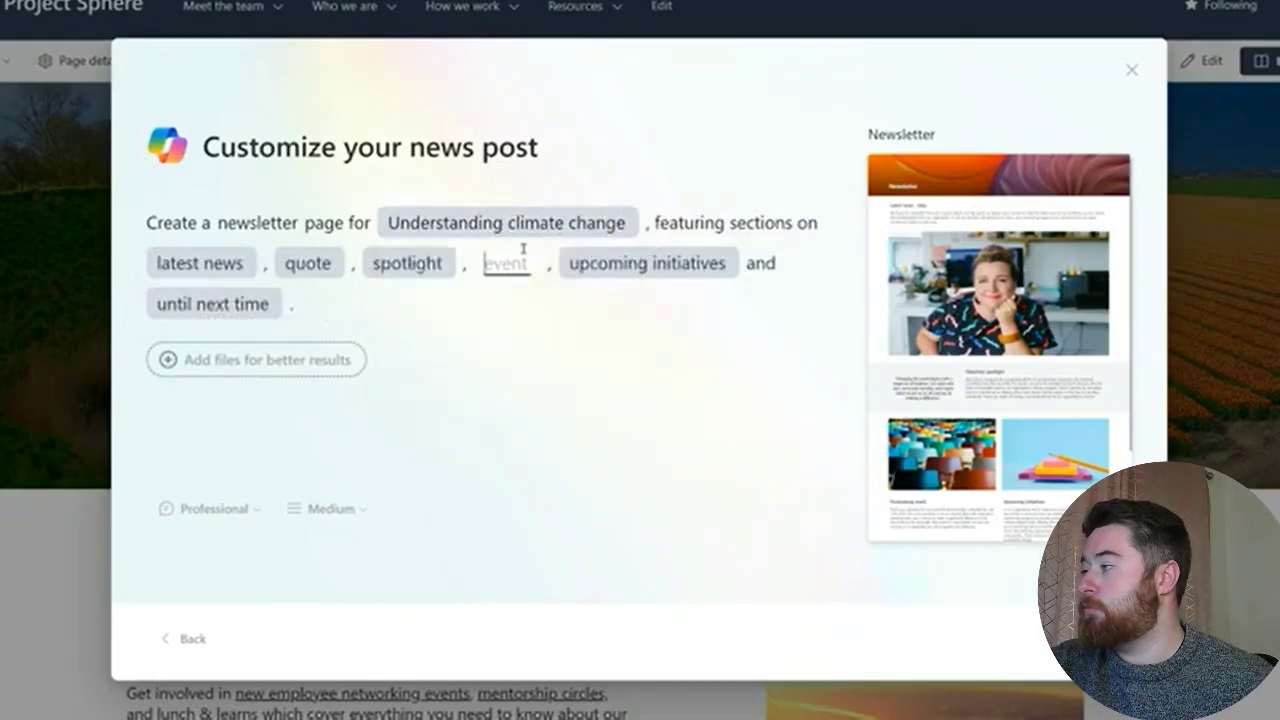
type("Ne")
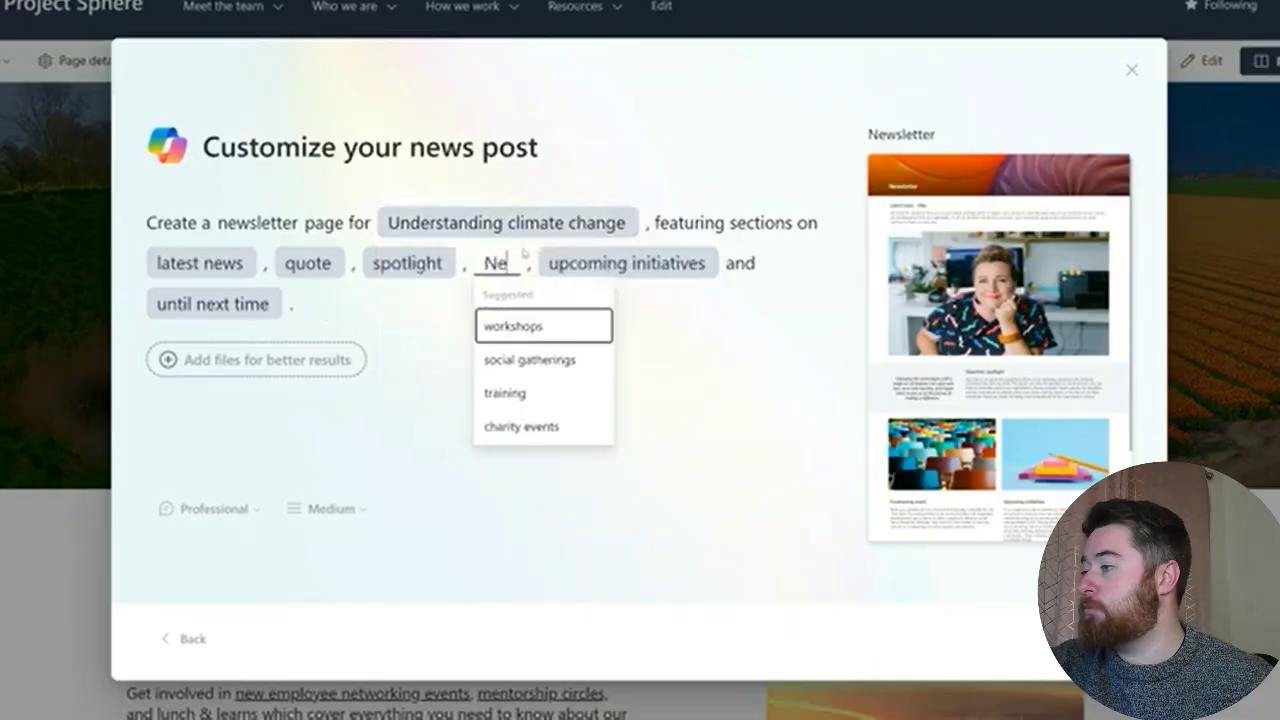
type("xt Steps")
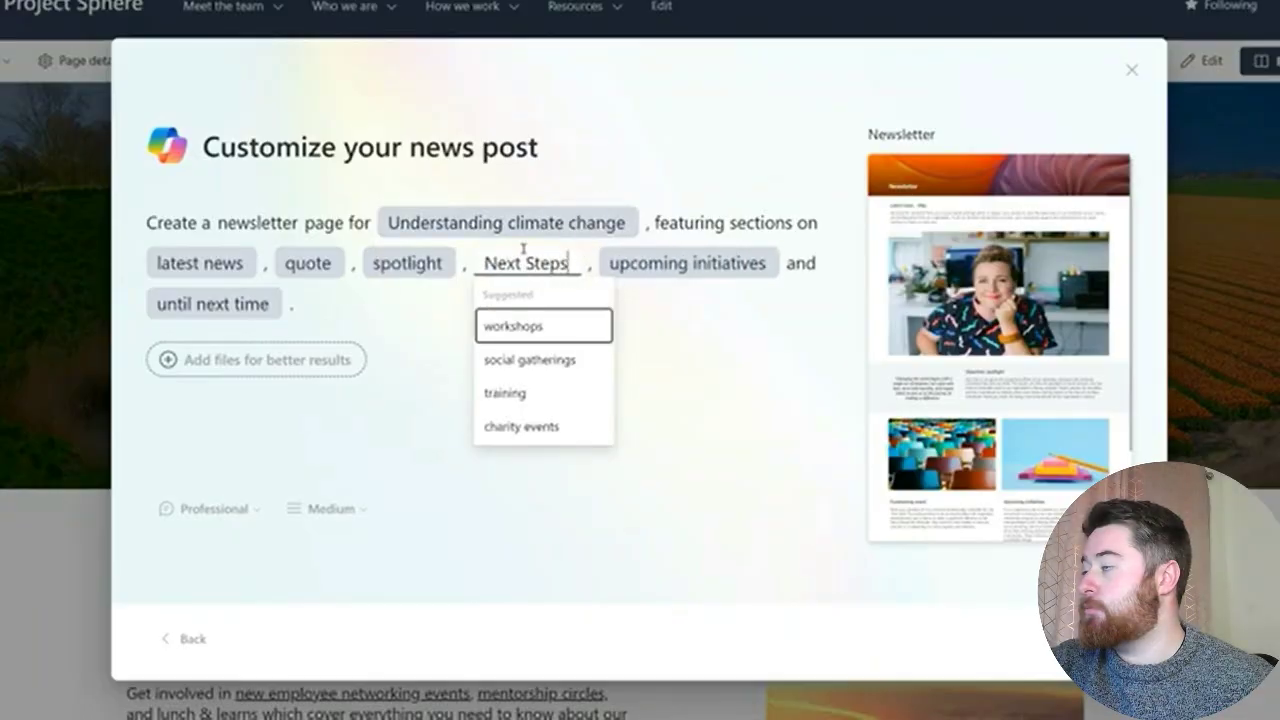
left_click(231, 300)
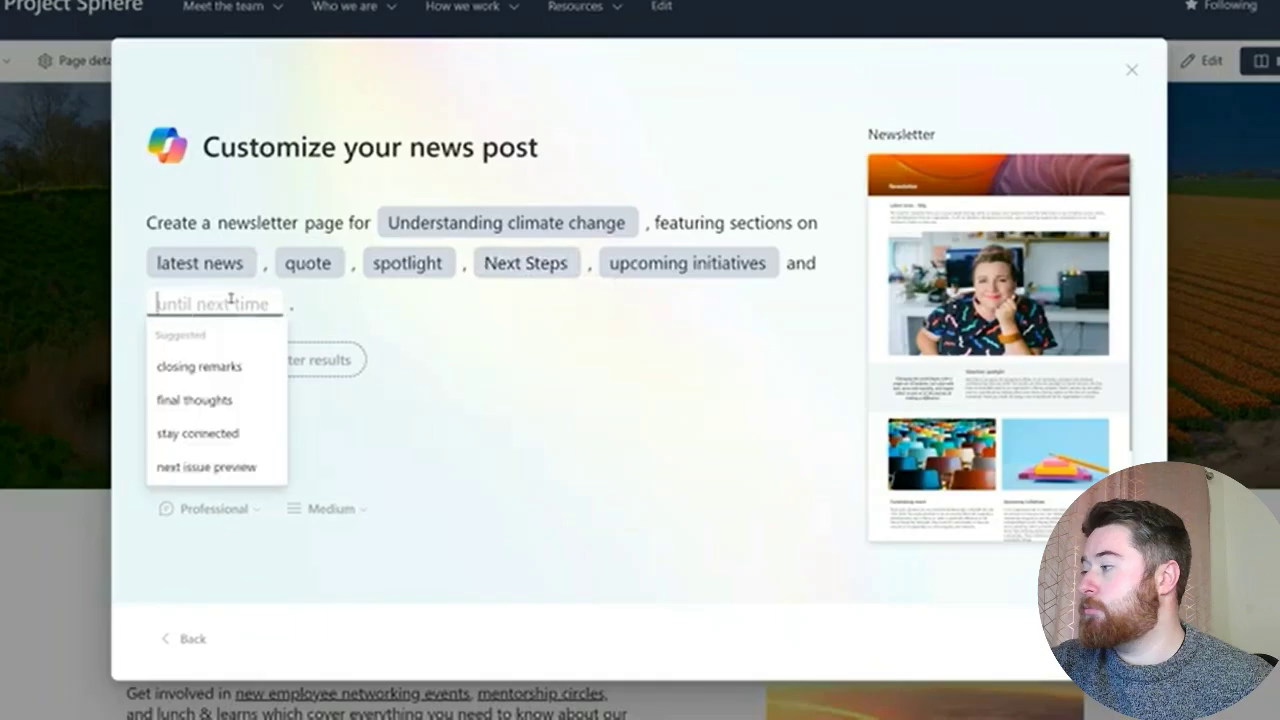
left_click(240, 400)
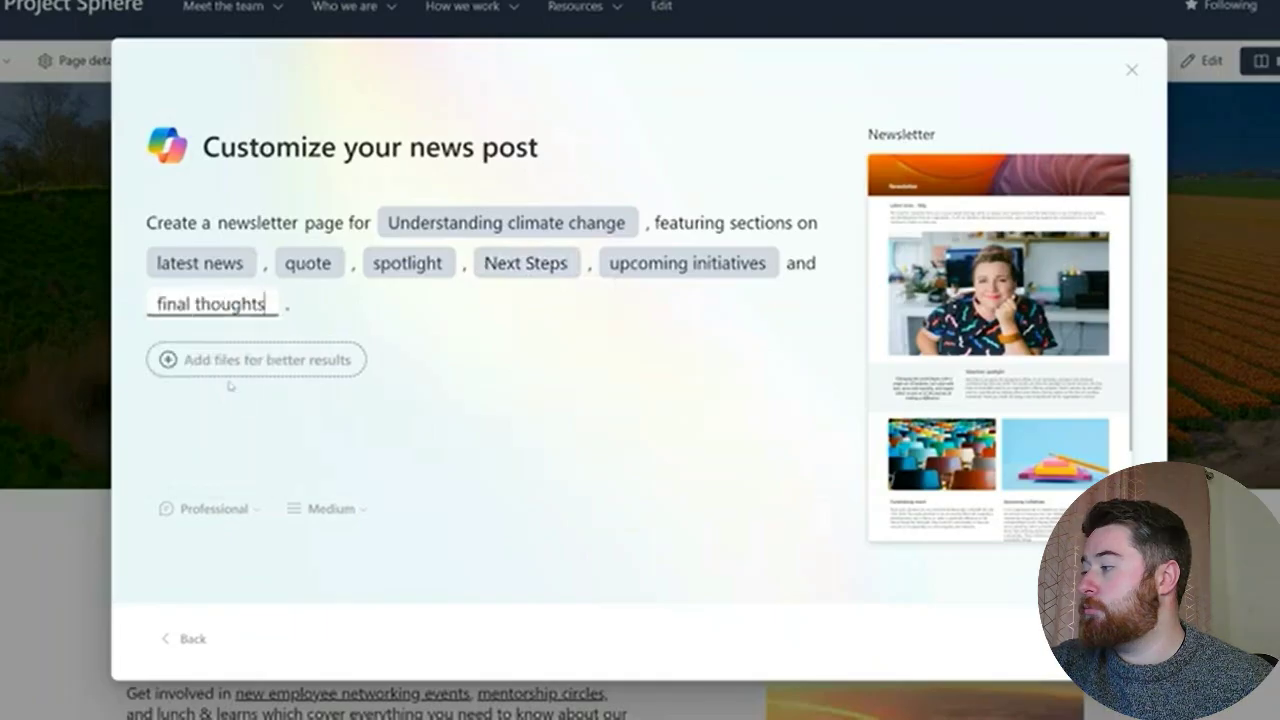
- Attach Understanding Climate Change_.pptx and AdvanceANetZeroFuture.docx as newsletter reference files
left_click(295, 368)
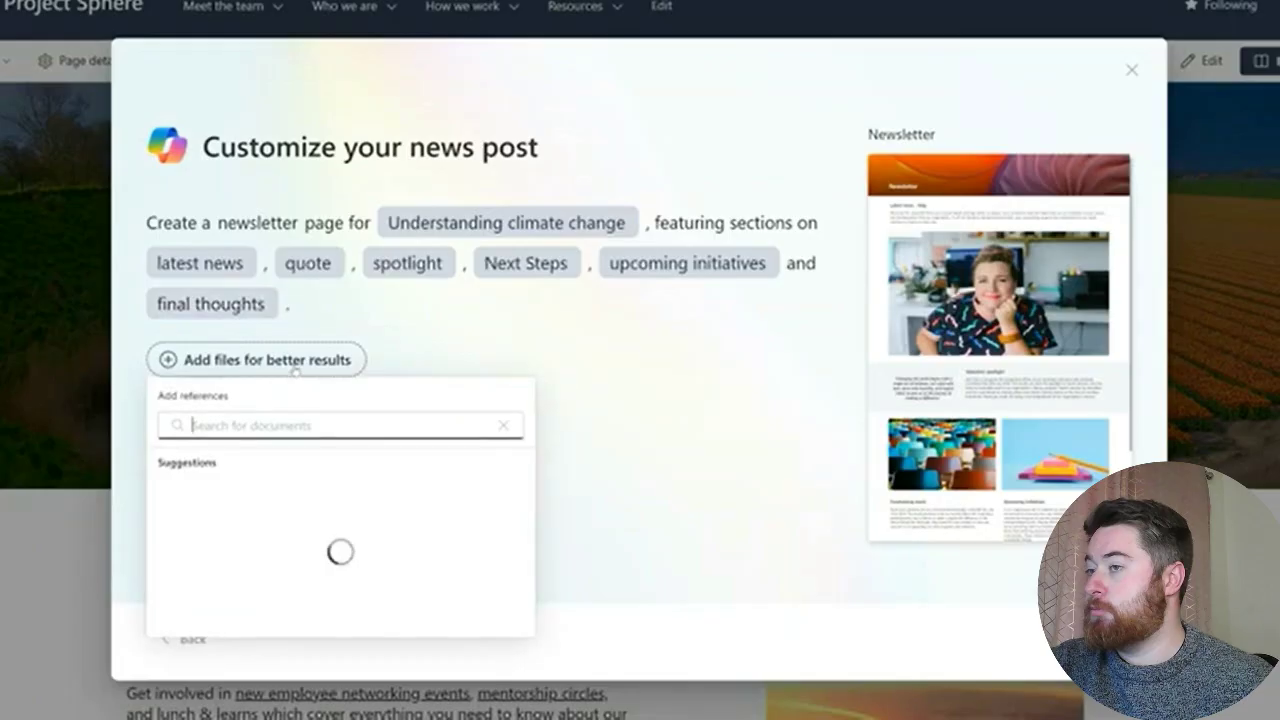
type("climate")
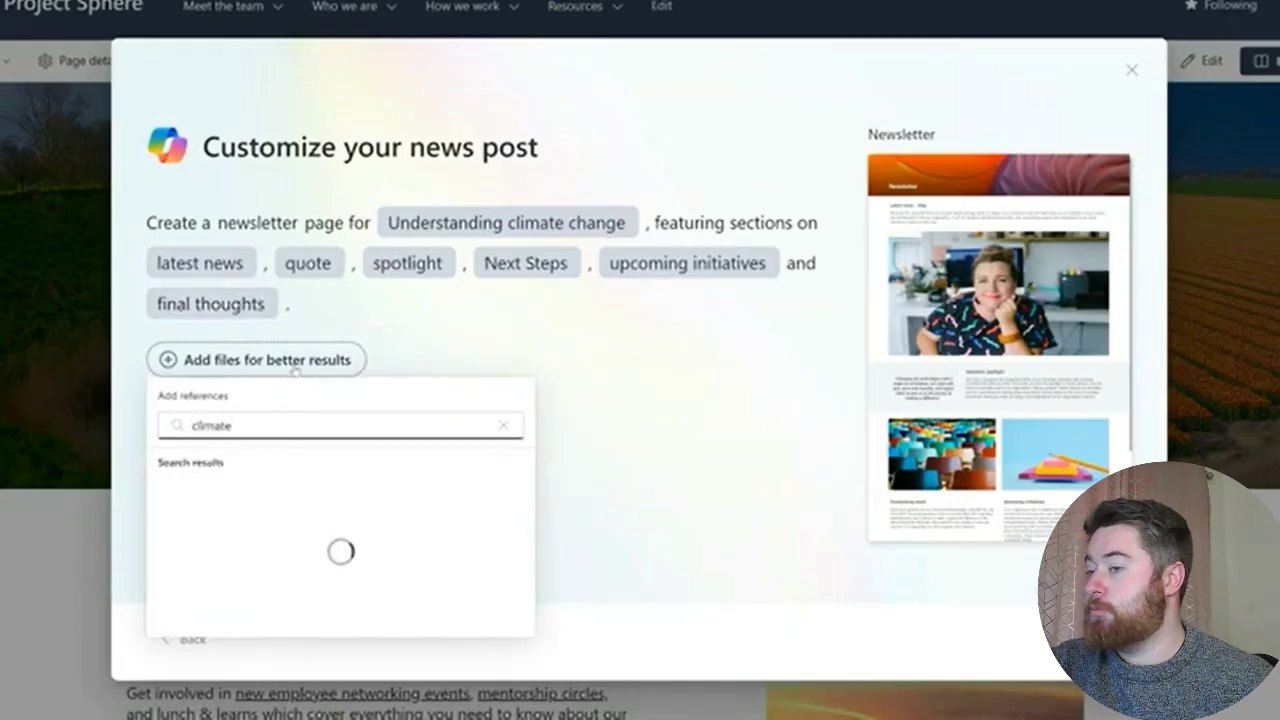
type(" change")
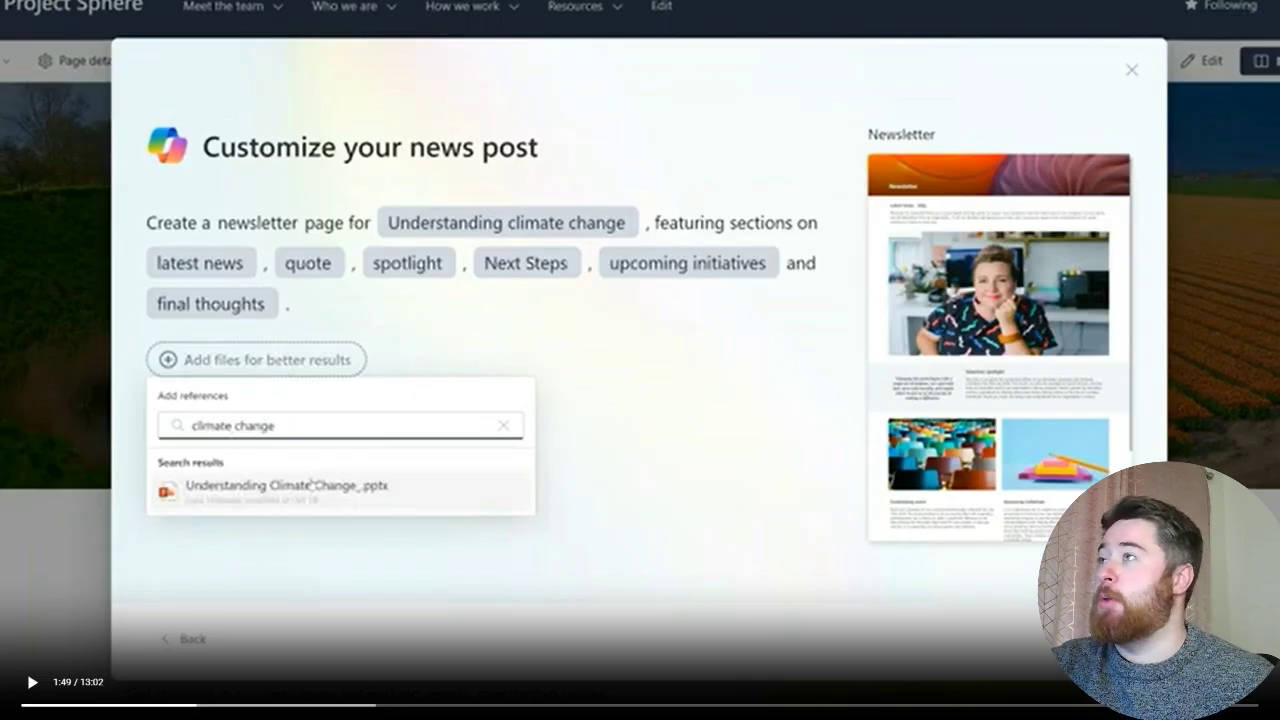
left_click(310, 484)
left_click(520, 359)
type("AdvanceANetZeroFuture")
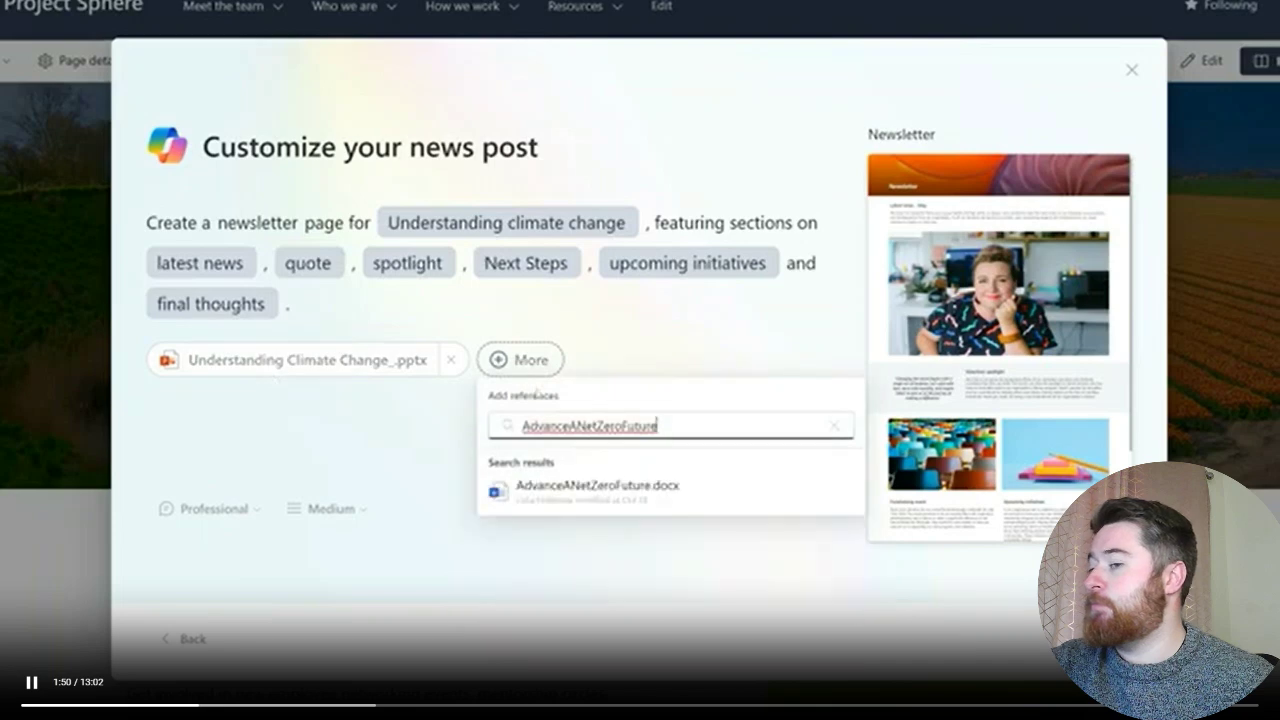
left_click(600, 486)
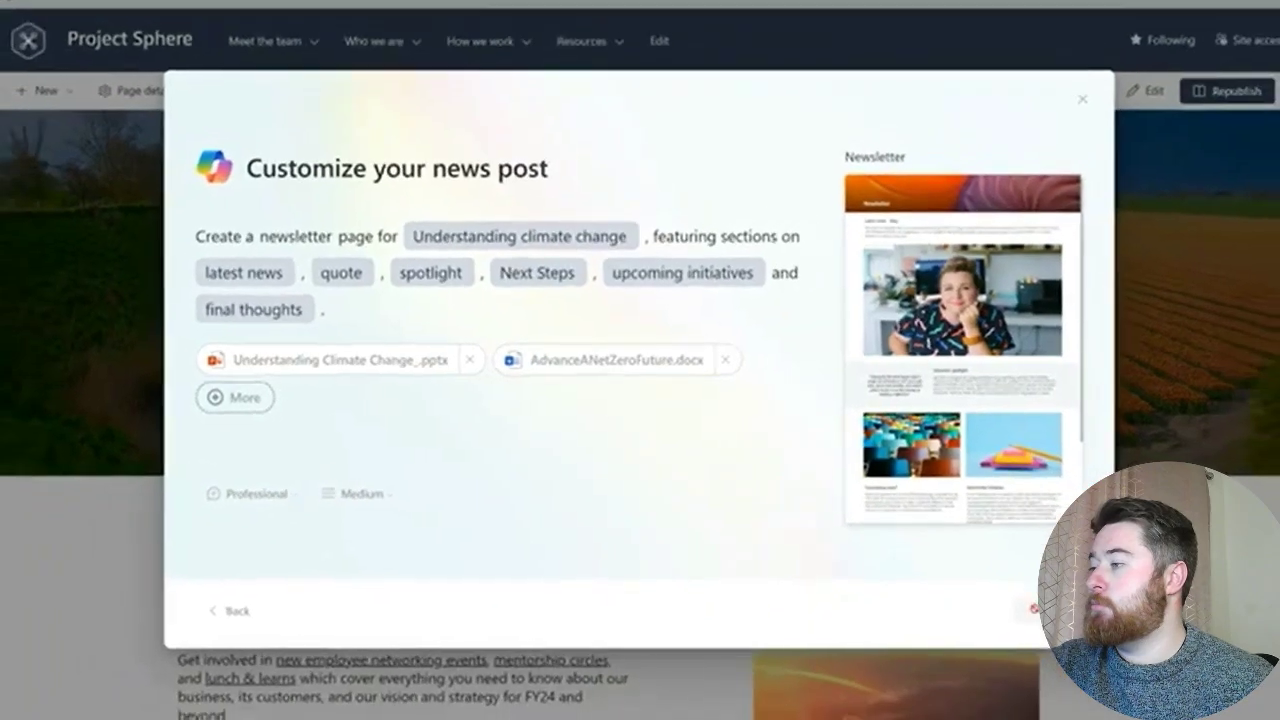
- Generate the Understanding Climate Change post, then bring up the Relecloud Eagle Launch page for editing
left_click(1092, 638)
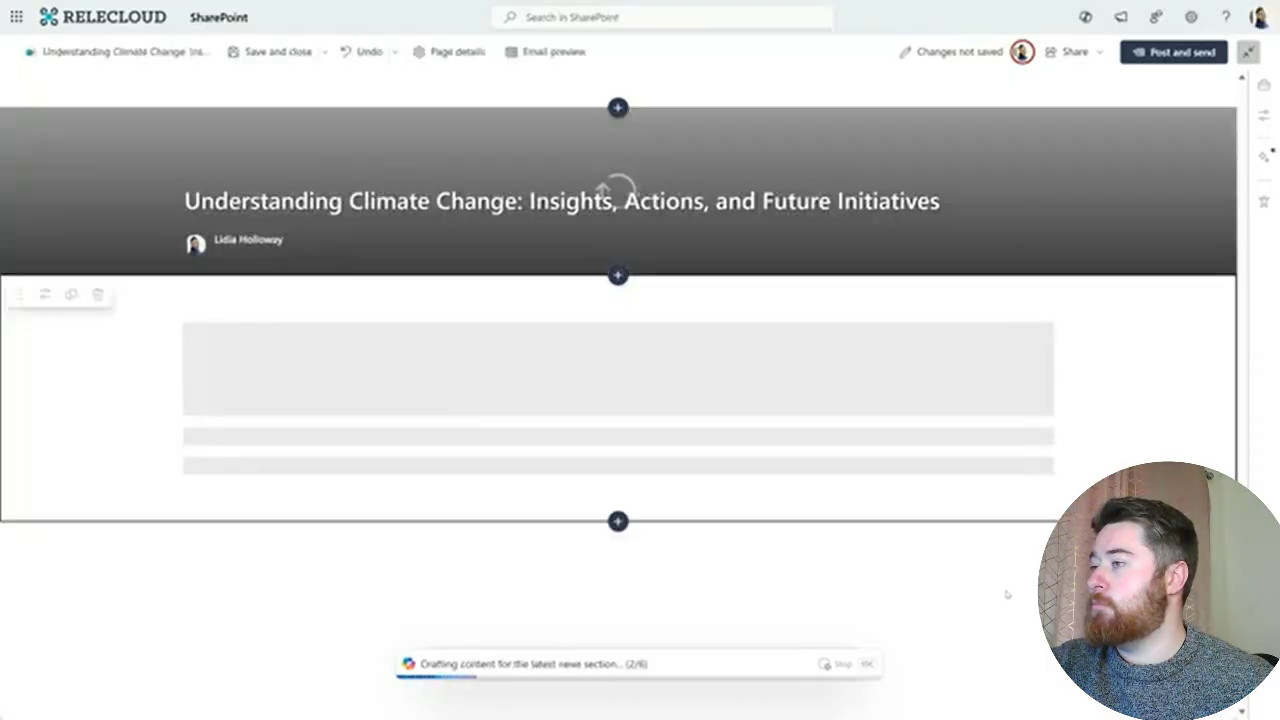
left_click(1006, 594)
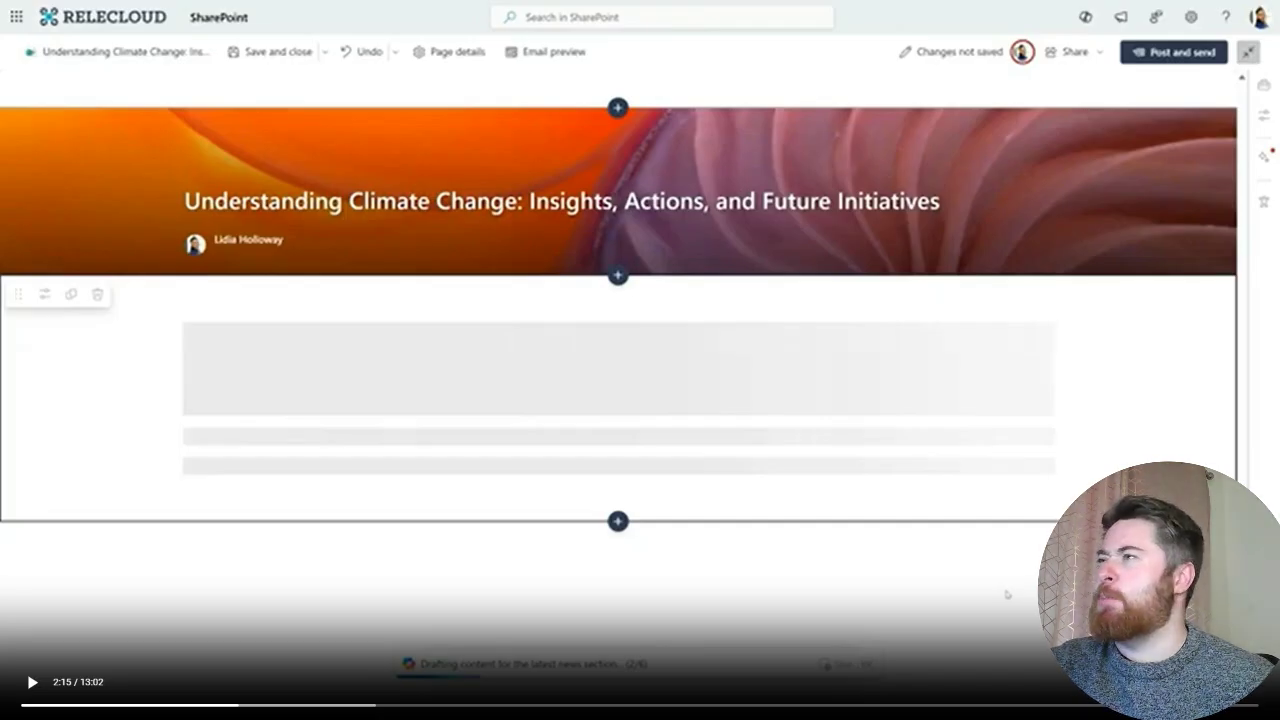
key("space")
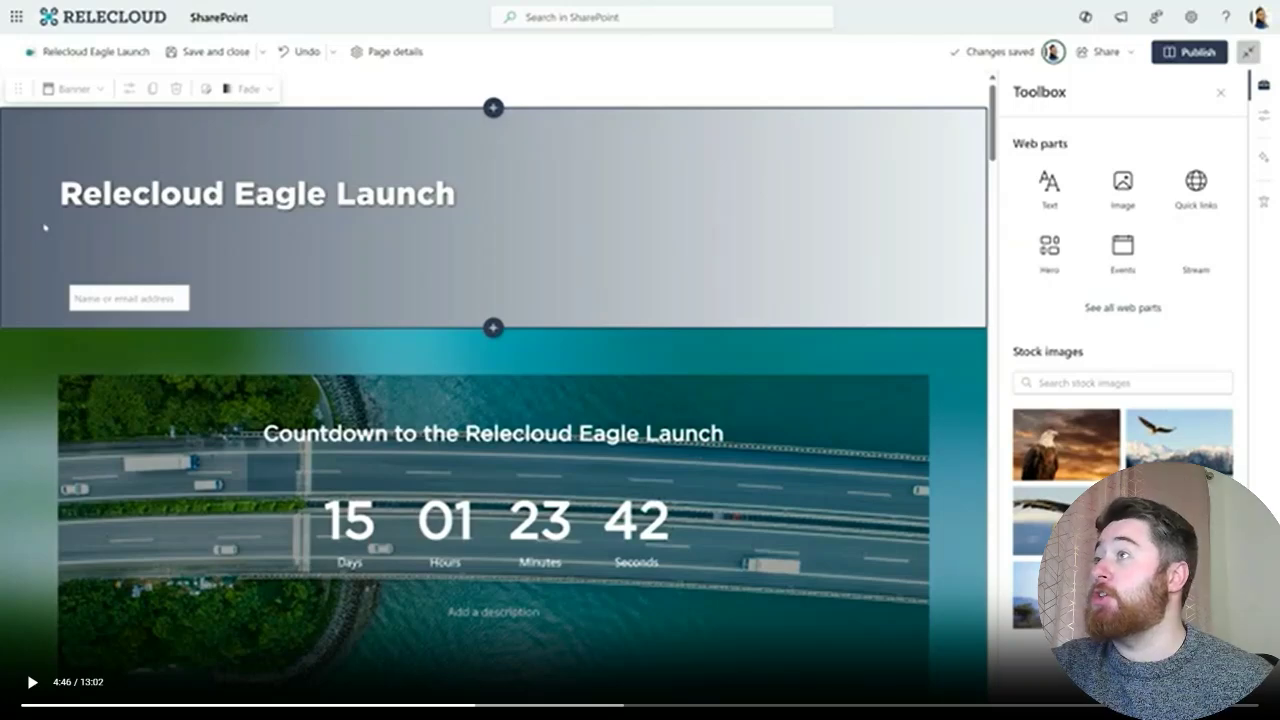
- Show Design ideas with eagle-themed banner layouts for the Relecloud Eagle Launch title
key("space")
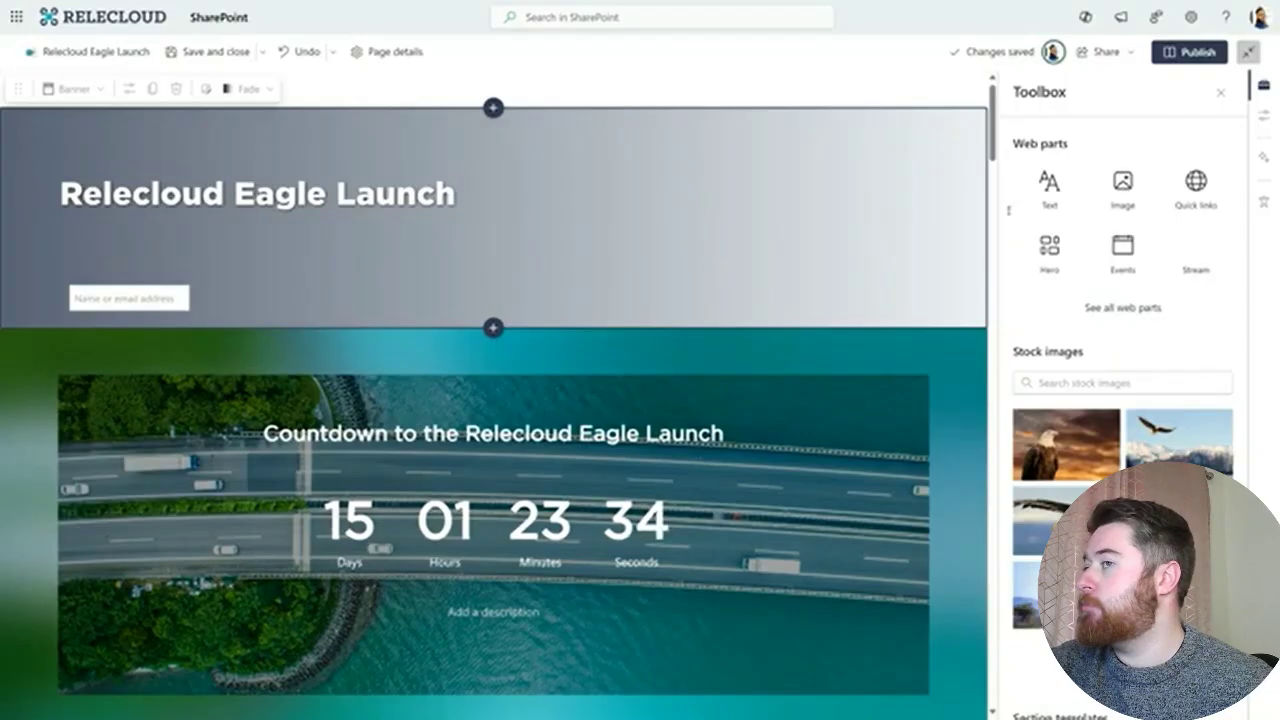
left_click(1263, 164)
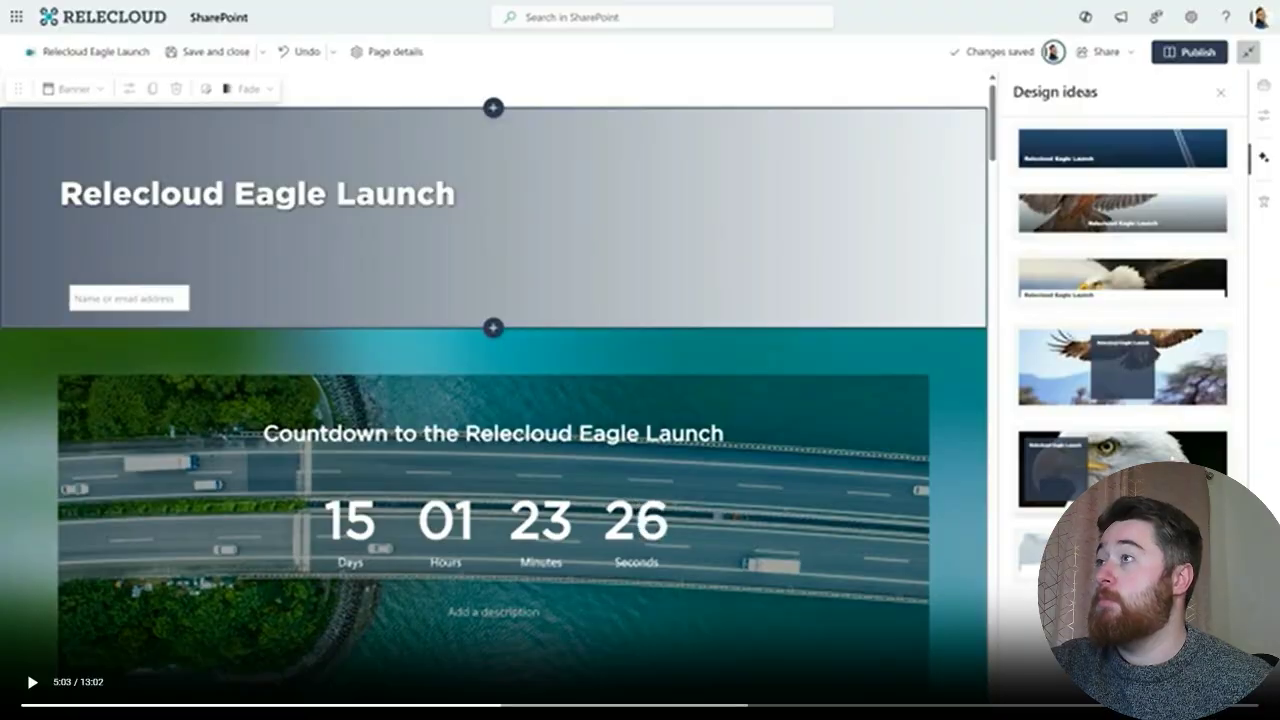
- Apply the close-up eagle design idea, putting the title in a translucent panel
left_click(1122, 468)
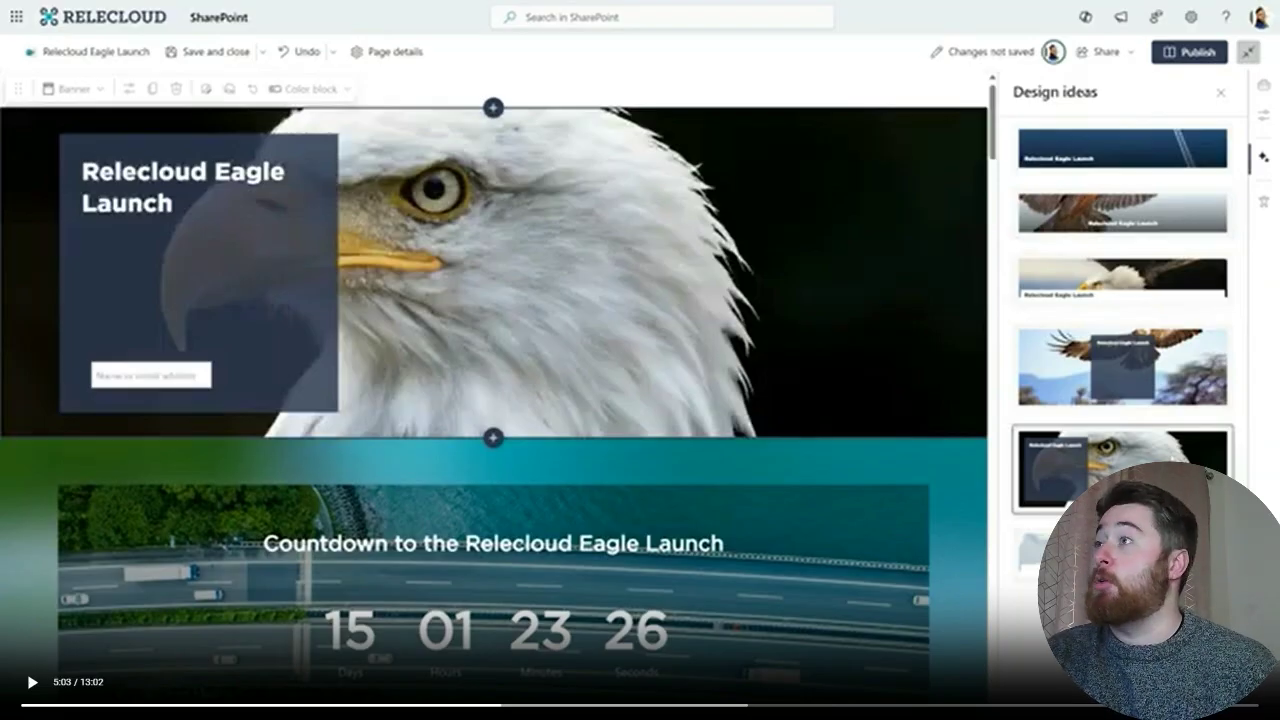
key("space")
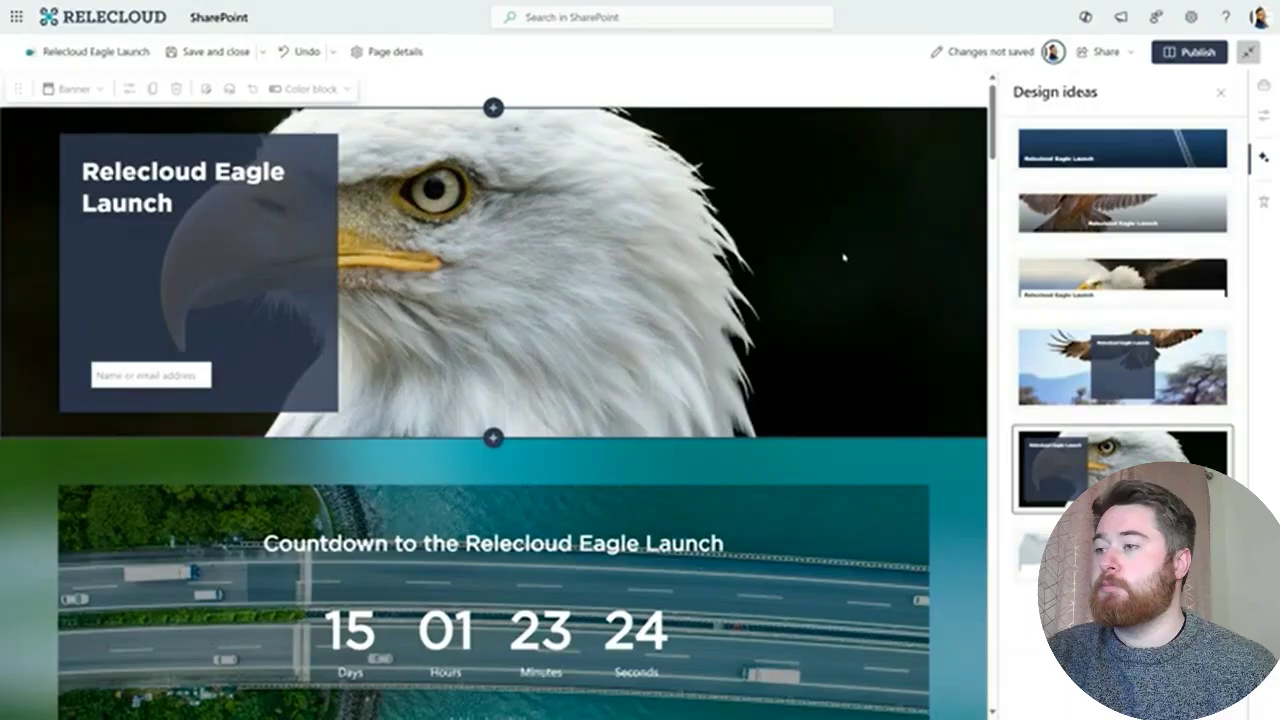
- Insert an empty one-column section near the three-image drone section of the Eagle Launch page
scroll(810, 250, "down", 3)
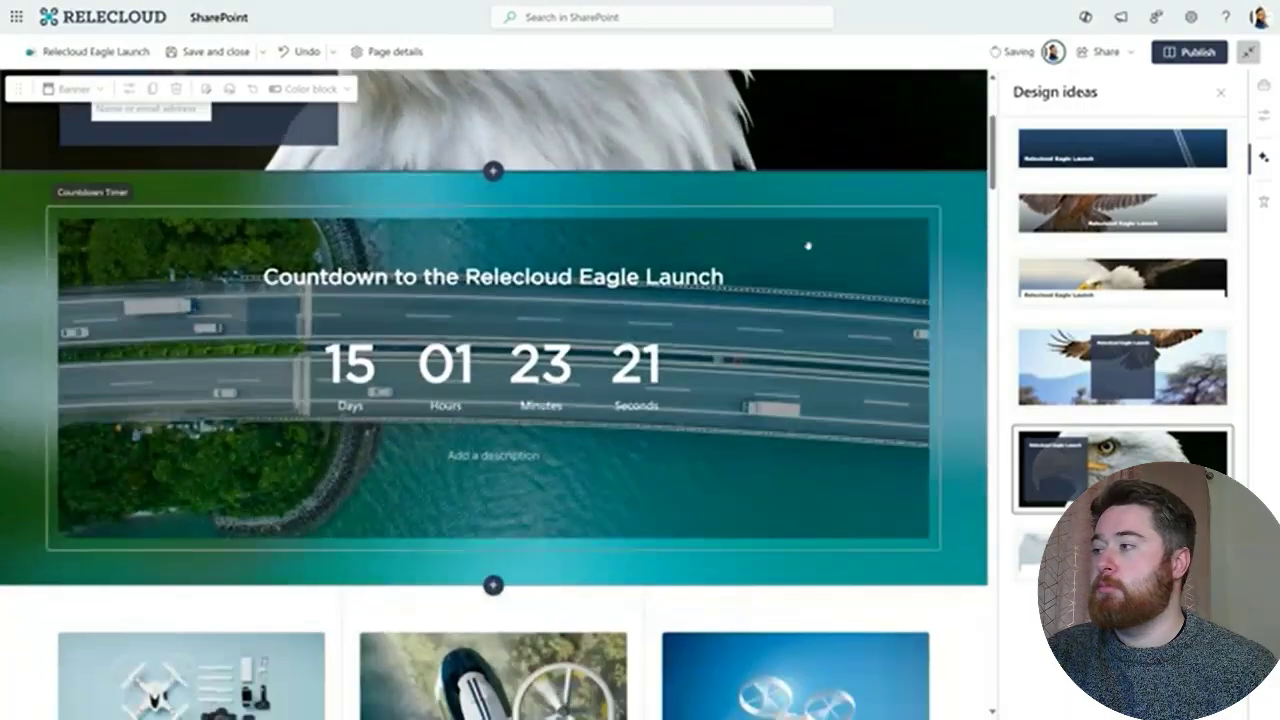
scroll(809, 246, "down", 3)
scroll(808, 245, "down", 4)
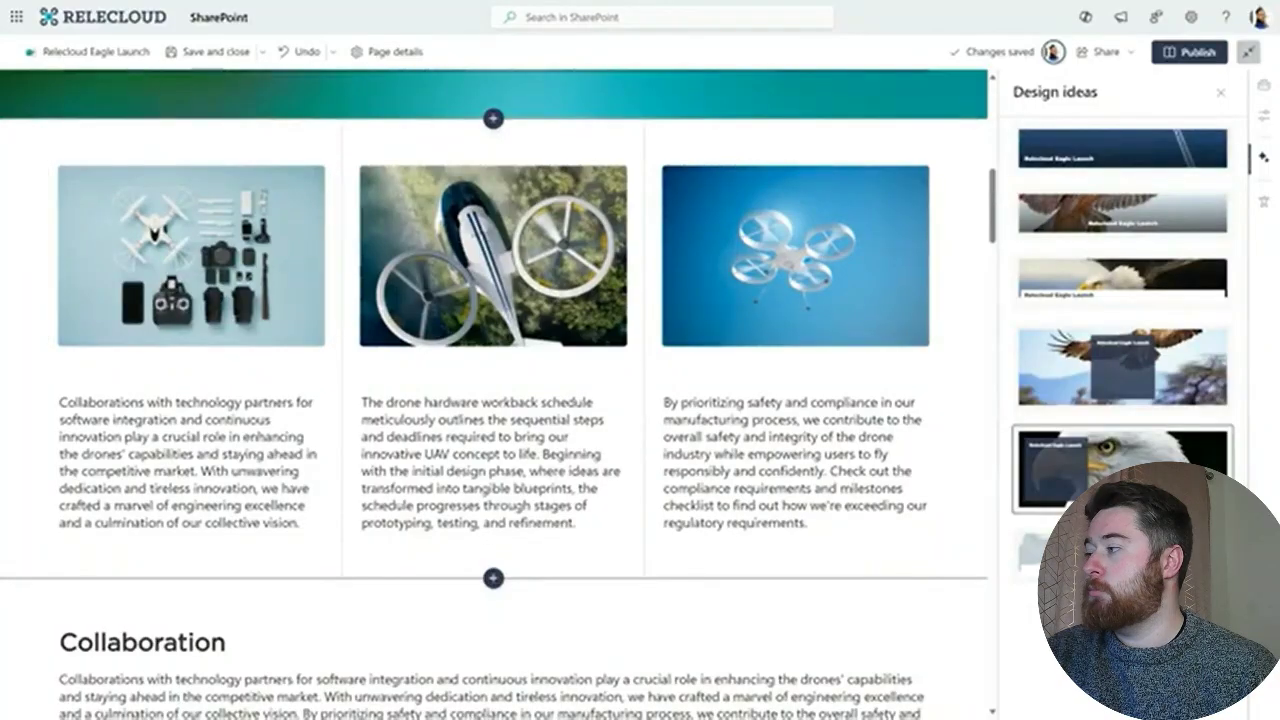
left_click(15, 257)
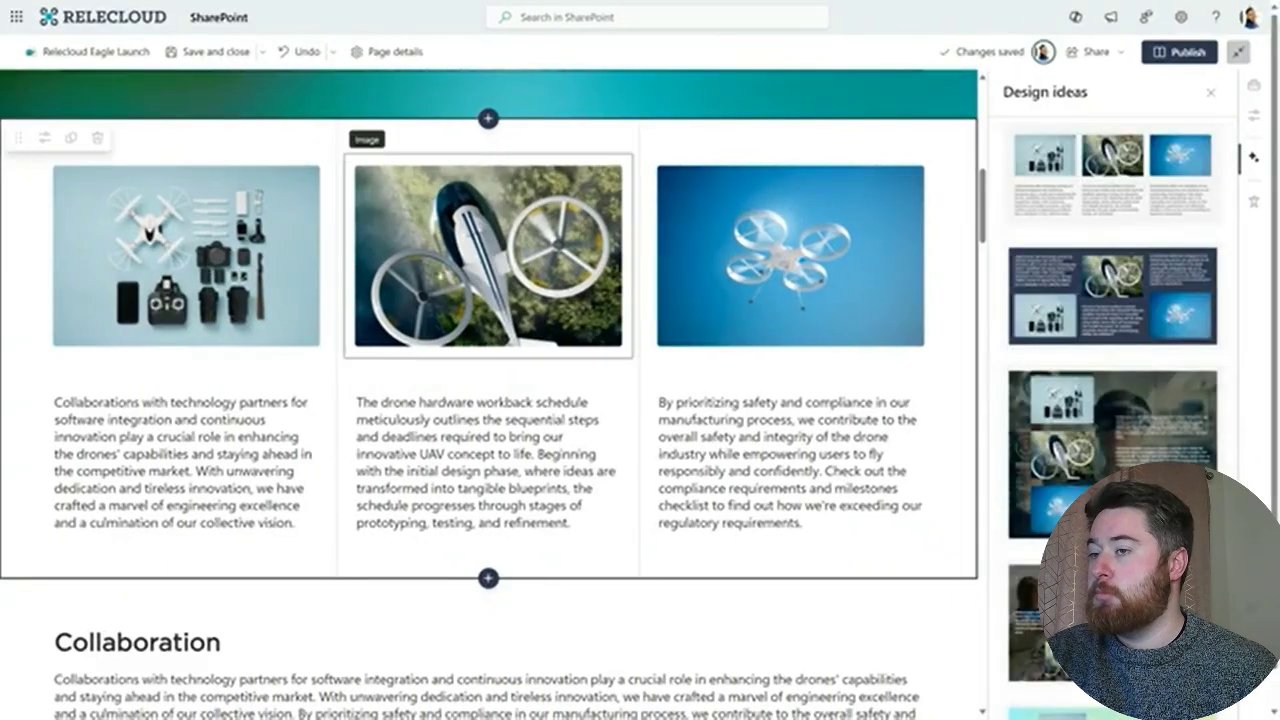
scroll(1148, 262, "down", 2)
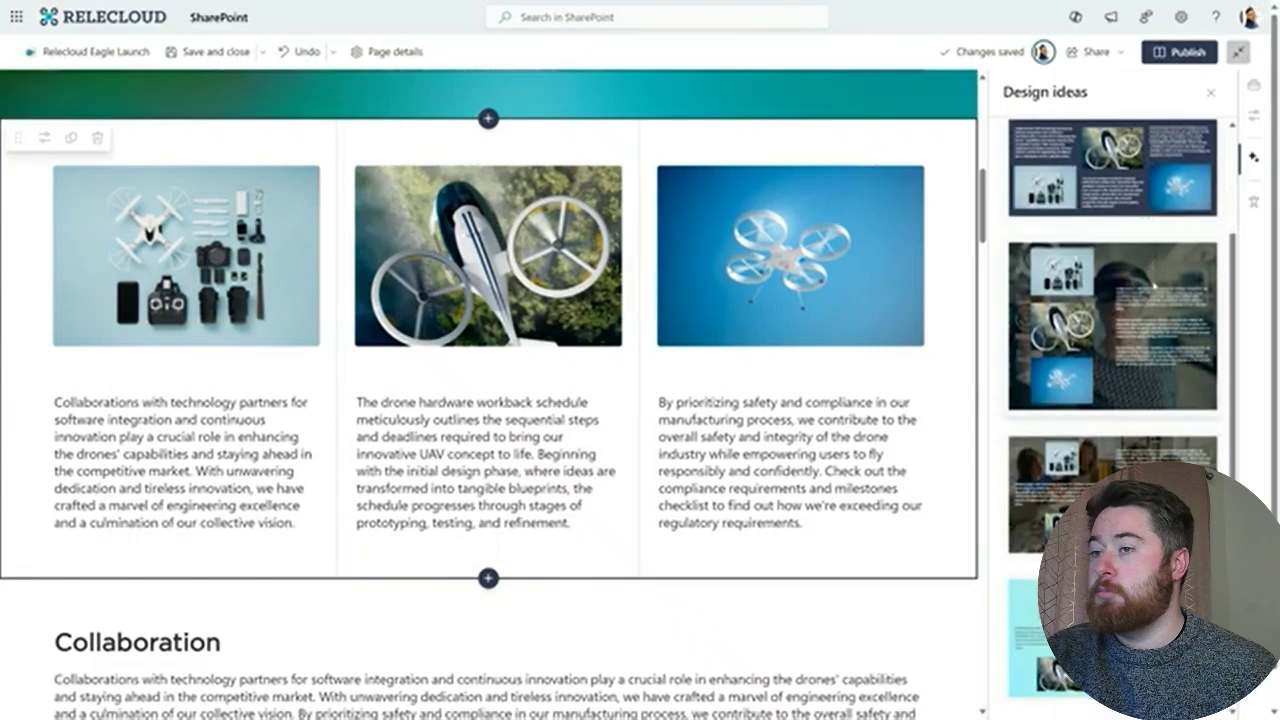
scroll(1152, 280, "up", 2)
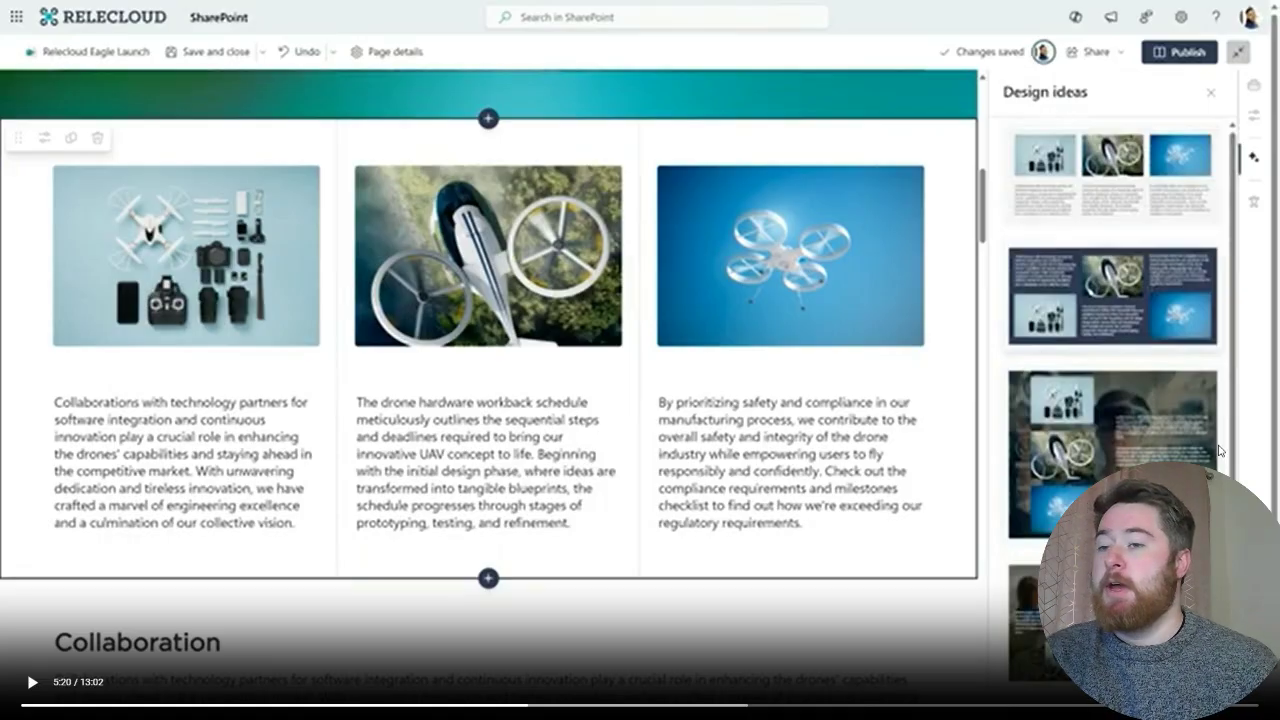
key("space")
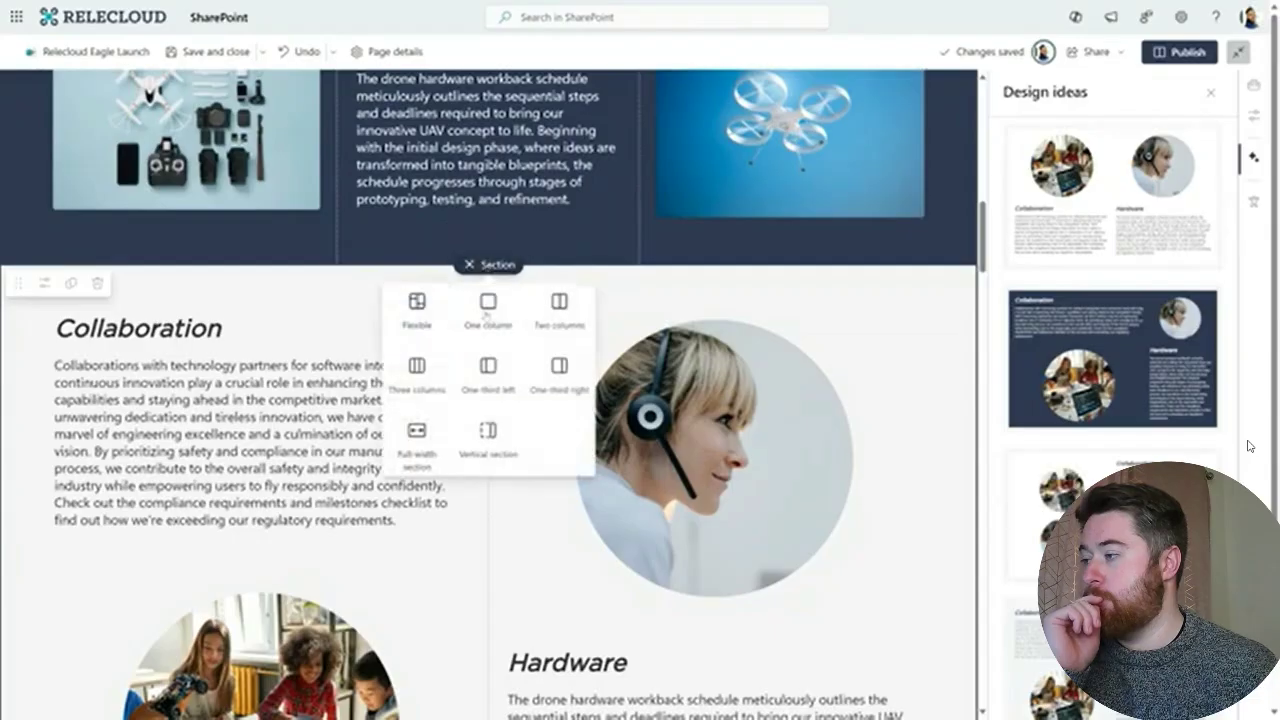
left_click(487, 305)
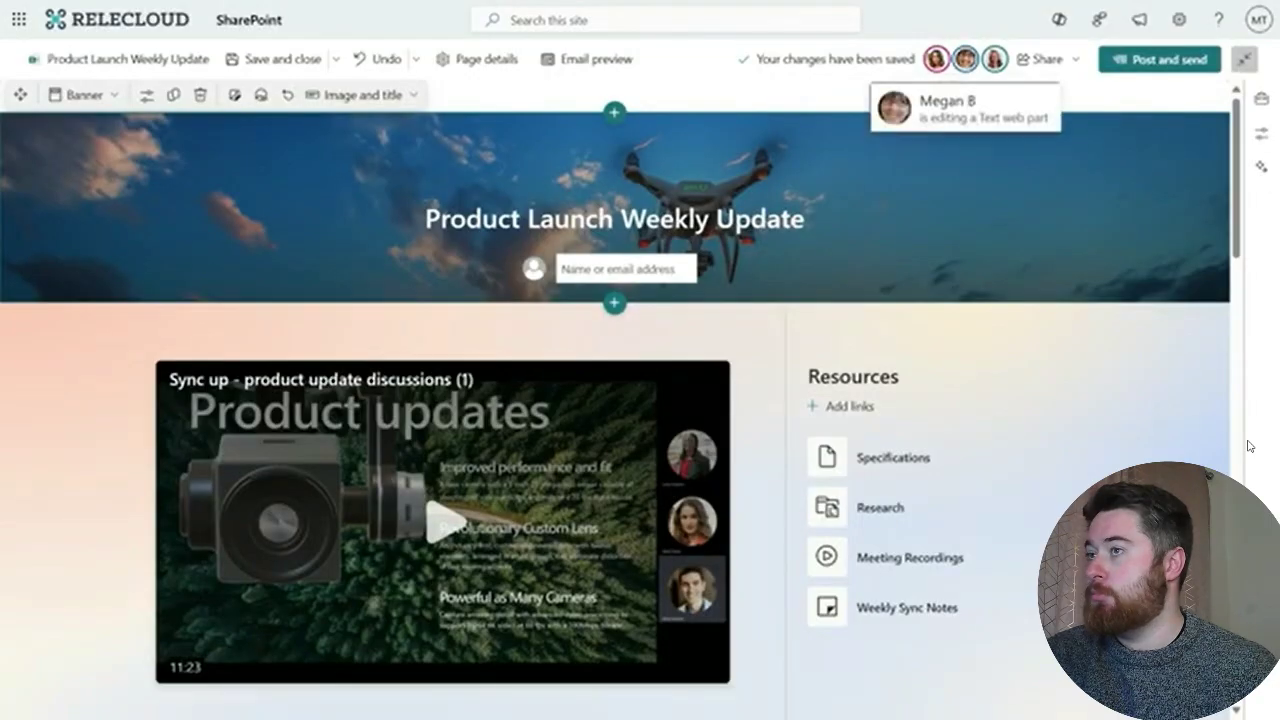
scroll(1248, 446, "down", 3)
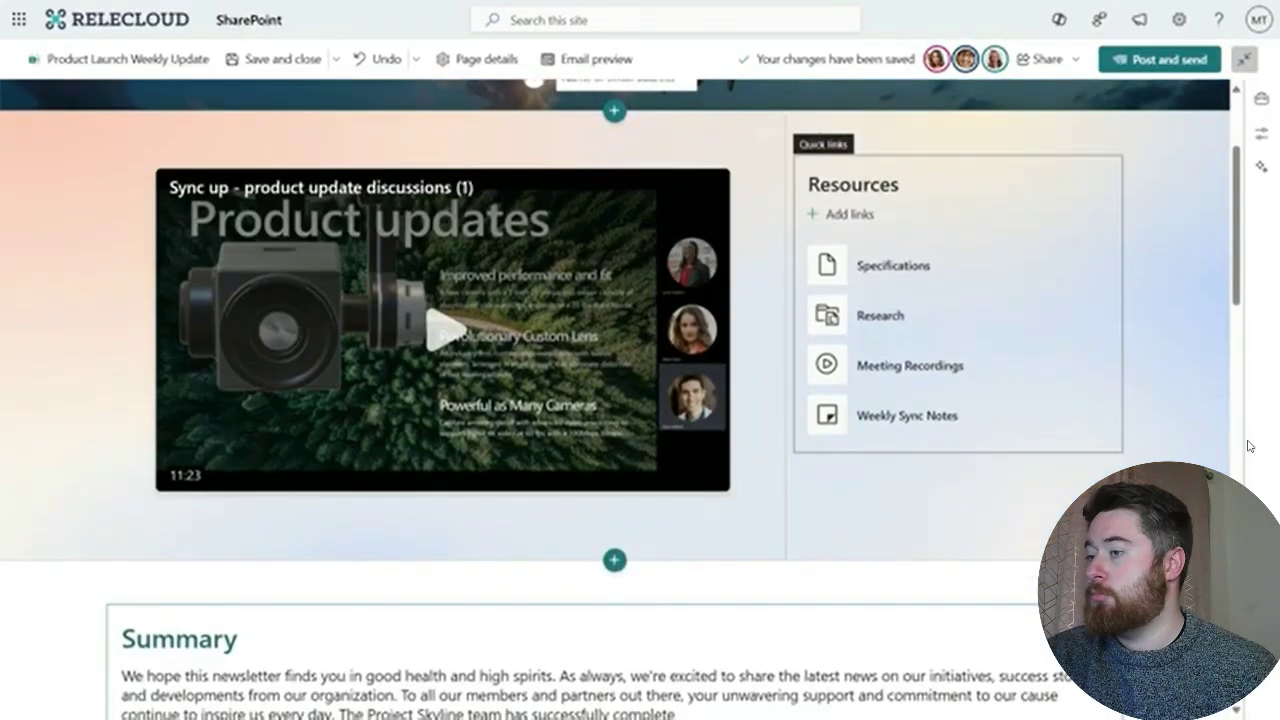
scroll(1248, 446, "down", 3)
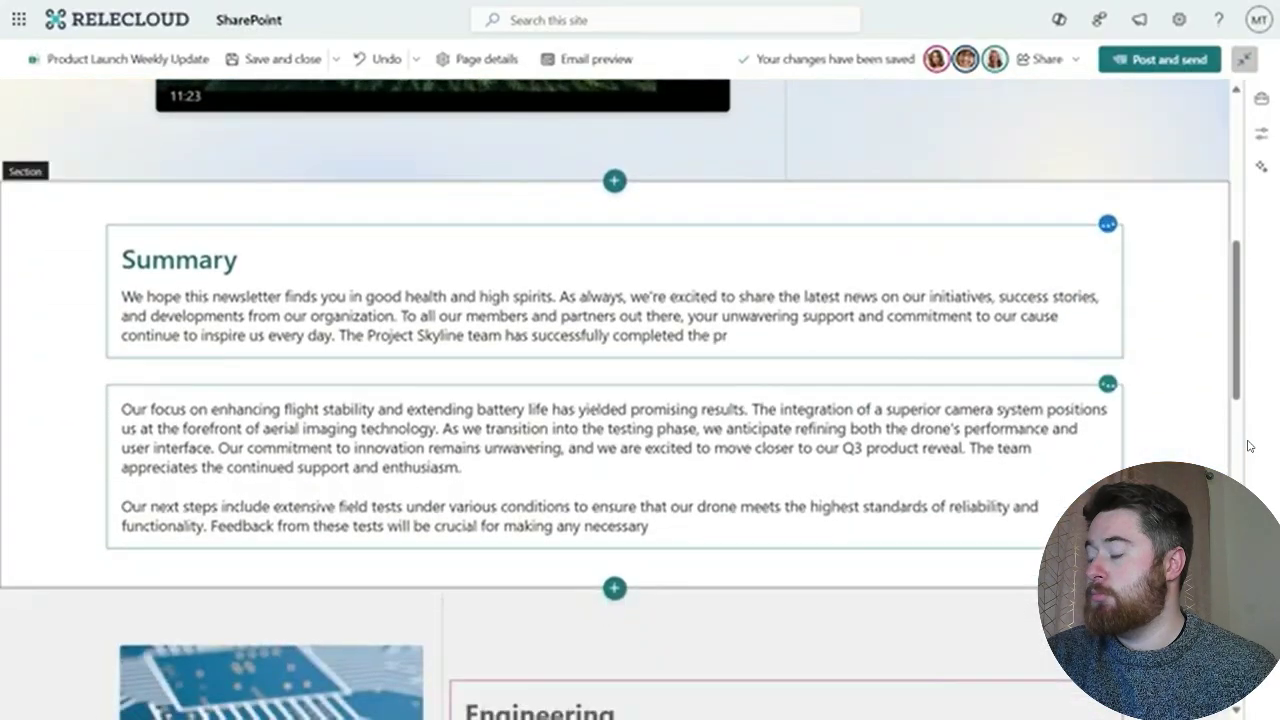
scroll(1213, 412, "down", 1)
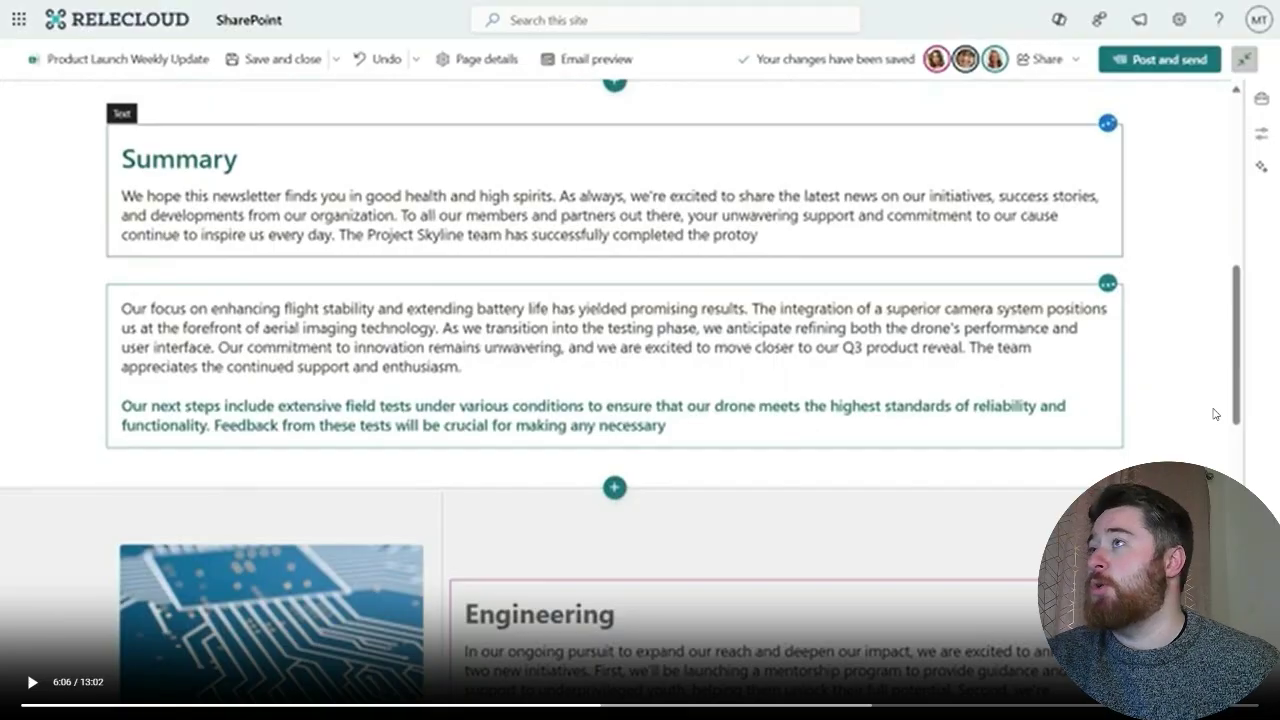
key("space")
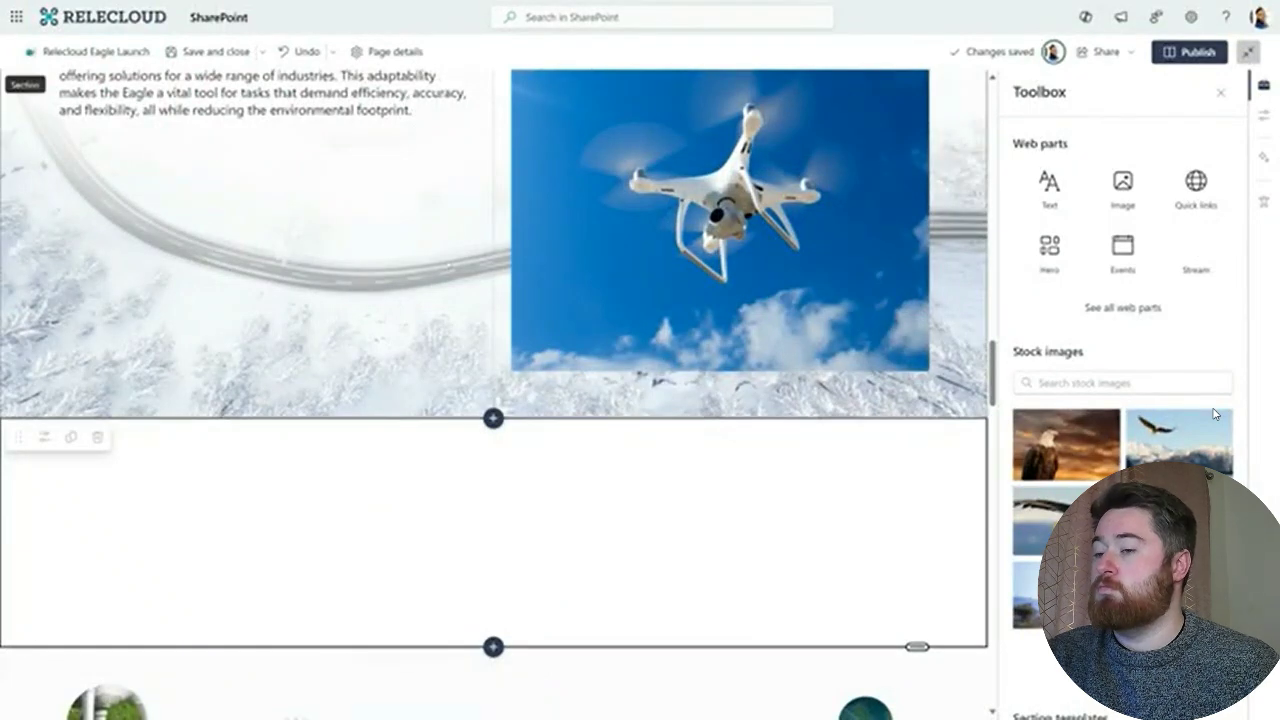
- Move the drone image beside the Versatility heading and the Eagle description under Performance
scroll(442, 386, "down", 3)
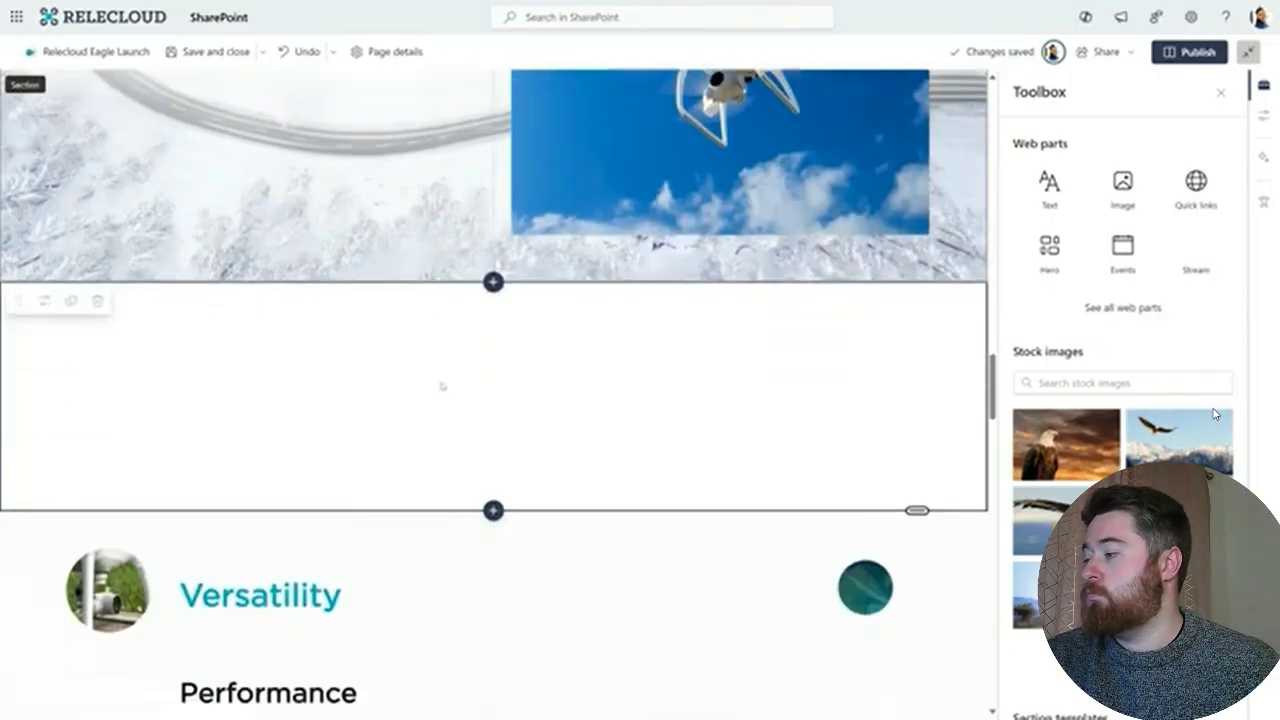
scroll(442, 386, "down", 4)
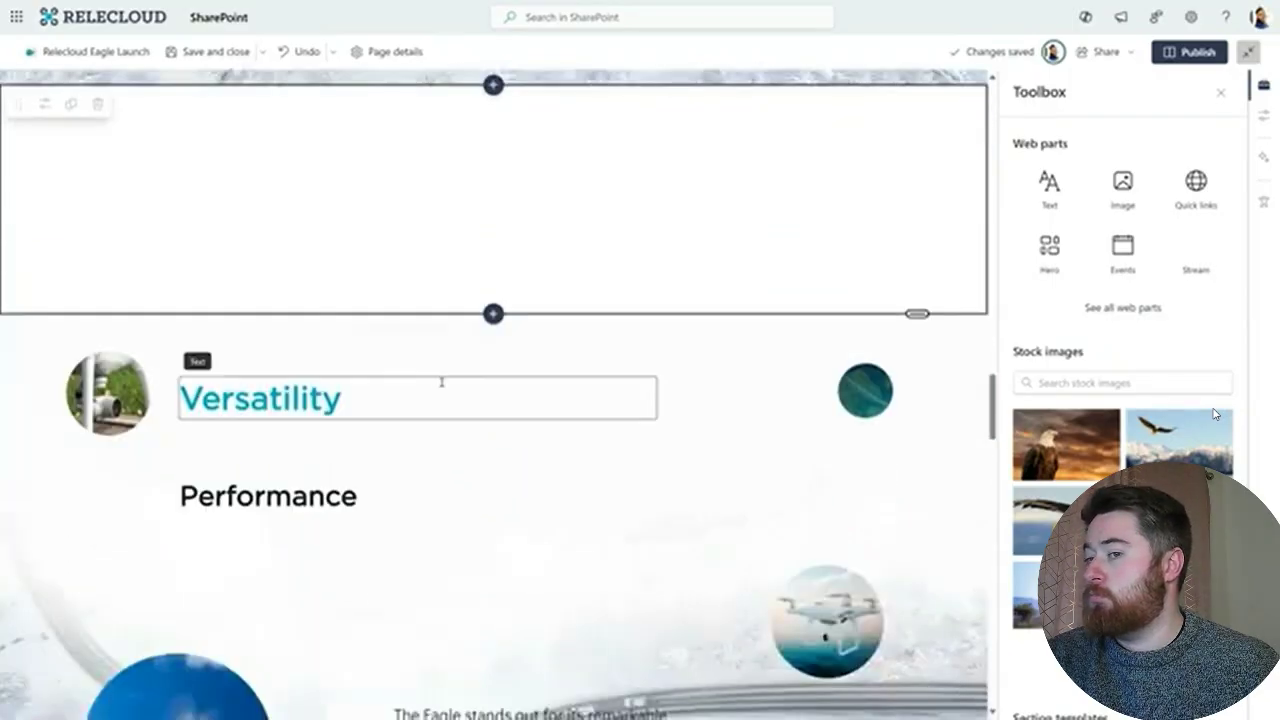
scroll(442, 382, "down", 4)
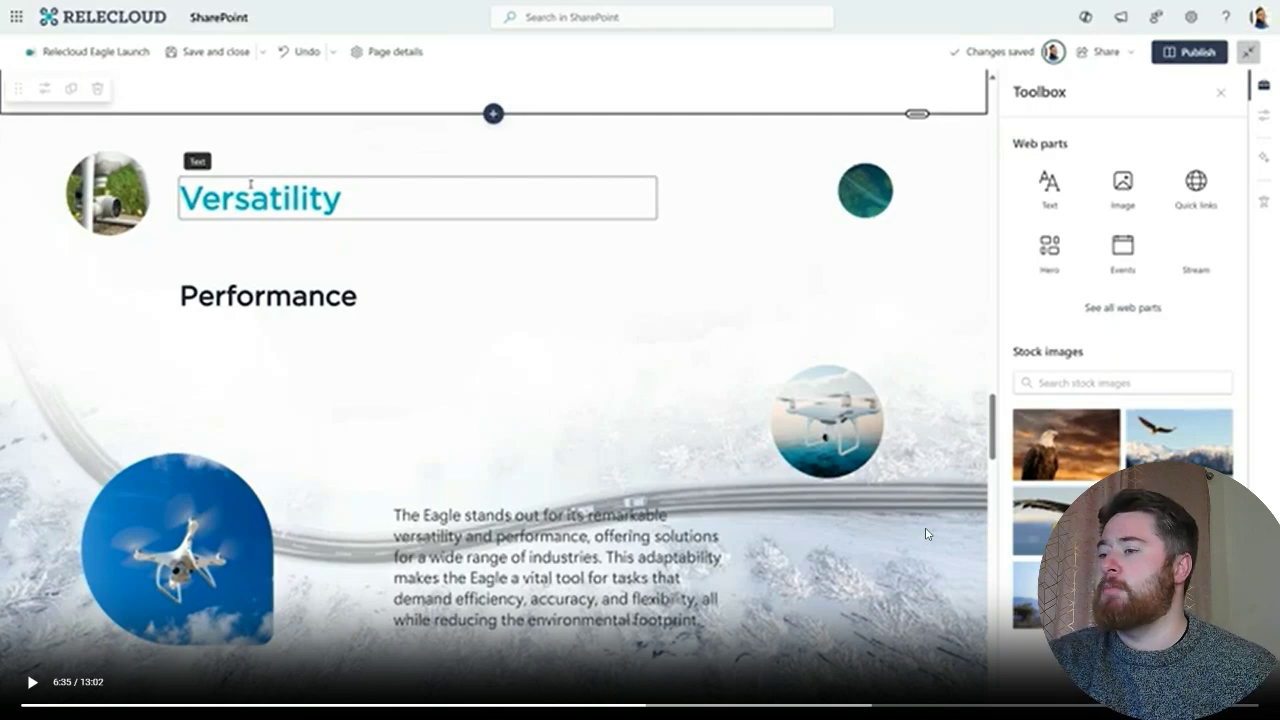
key("space")
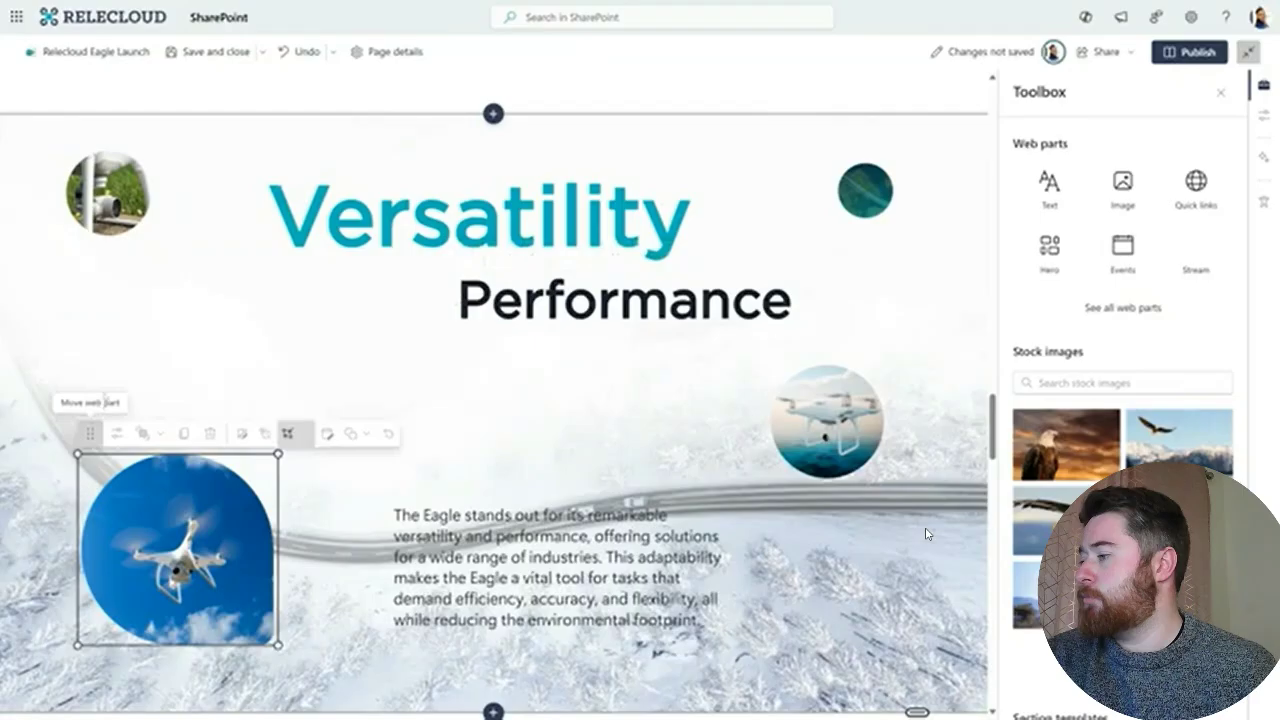
left_click_drag(90, 436, 118, 174)
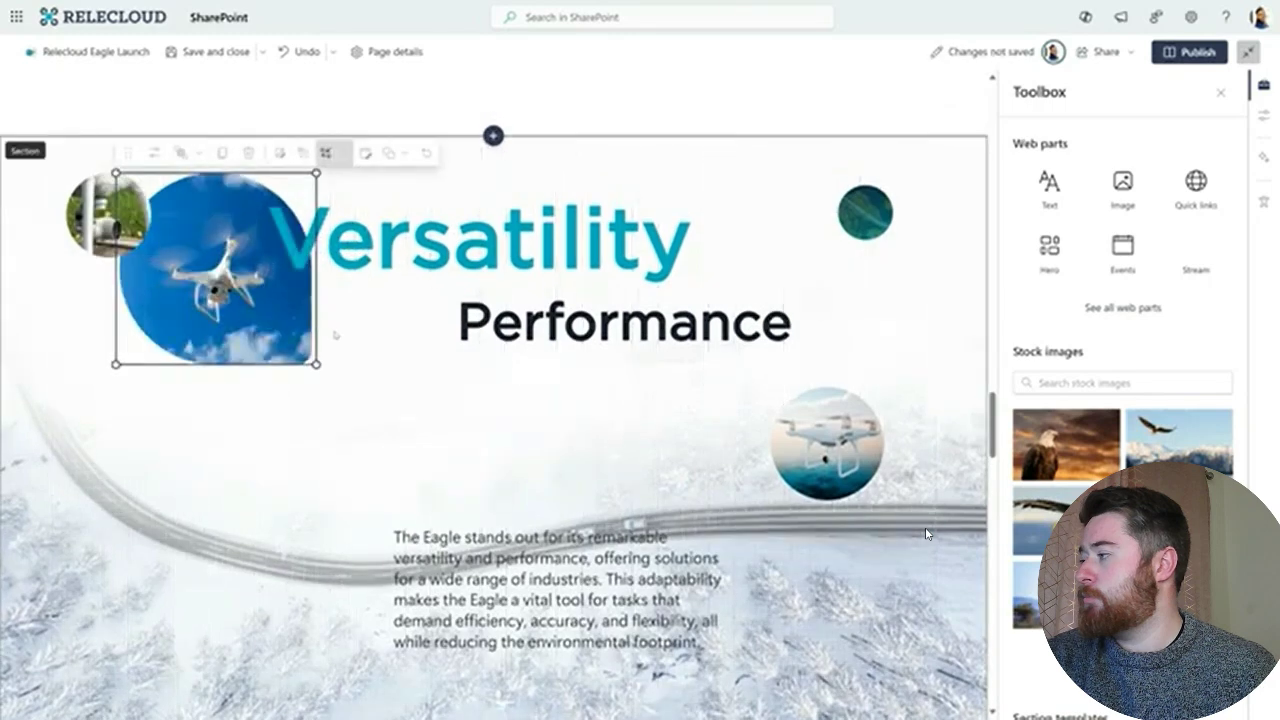
left_click(921, 376)
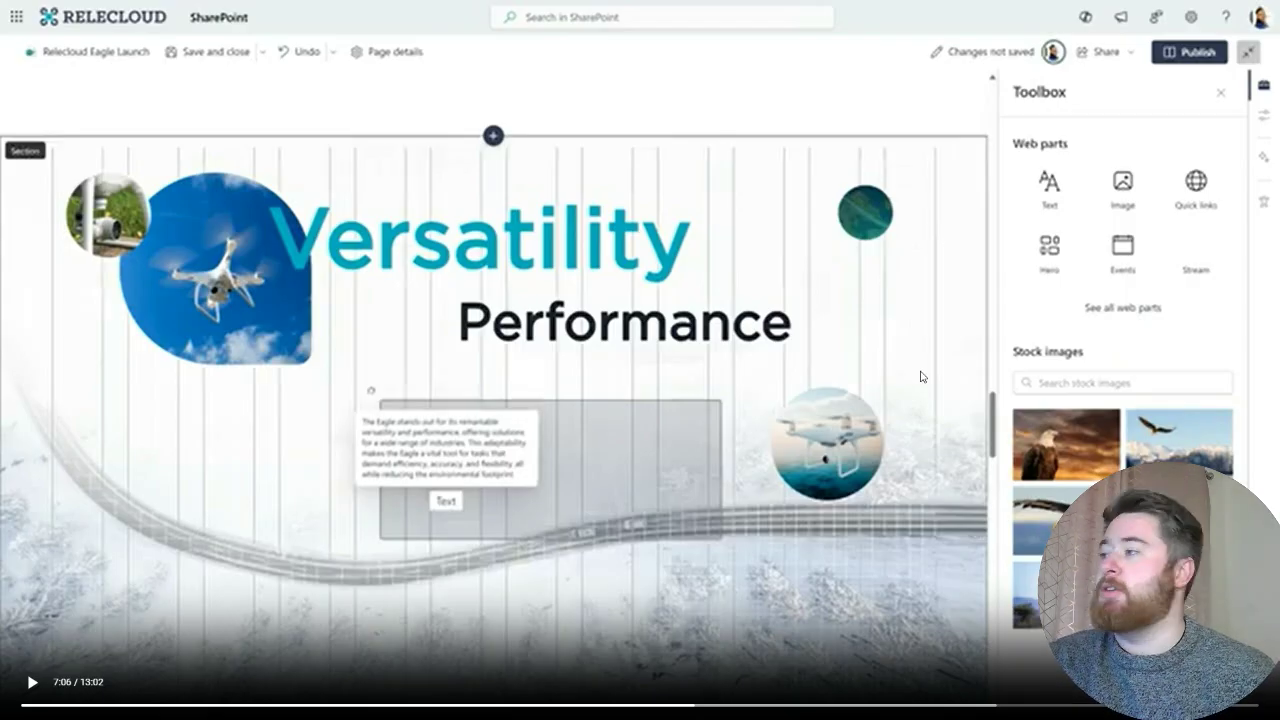
left_click(911, 438)
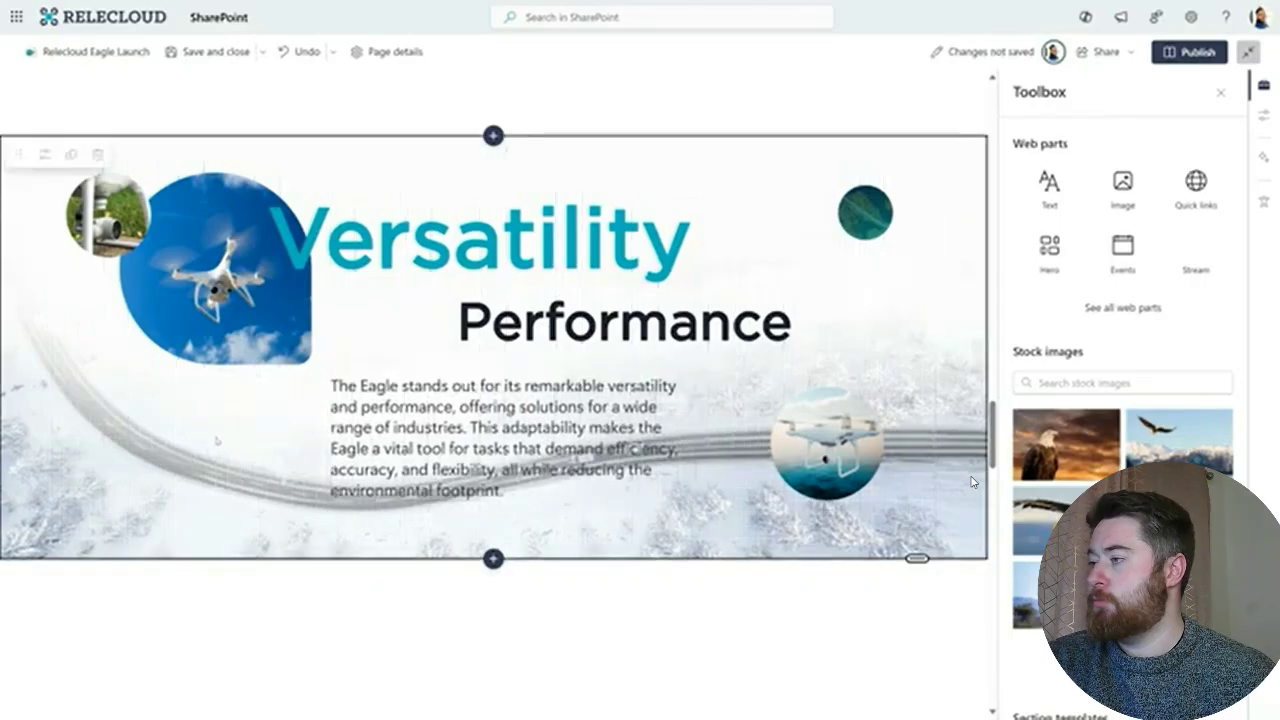
- Drop the Annual Summit Recap section template below the Versatility section and review it
scroll(1122, 400, "down", 3)
left_click_drag(1122, 485, 597, 637)
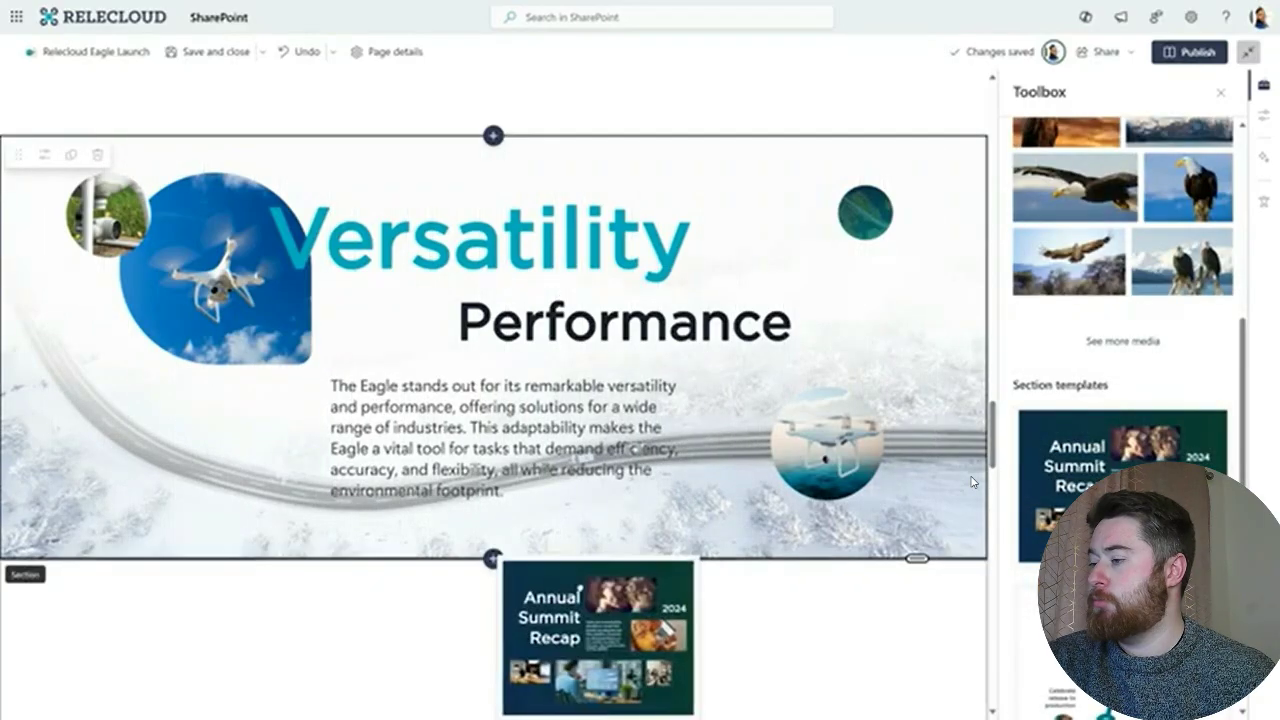
scroll(970, 482, "down", 2)
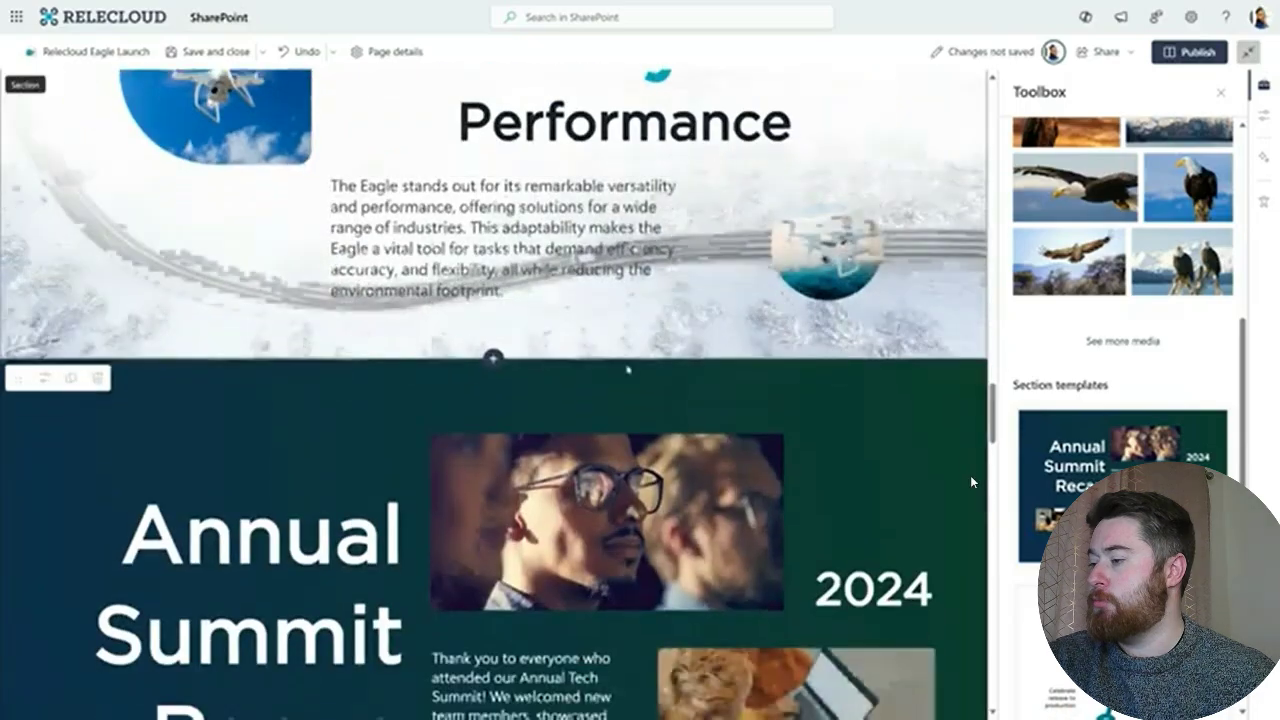
scroll(970, 482, "down", 2)
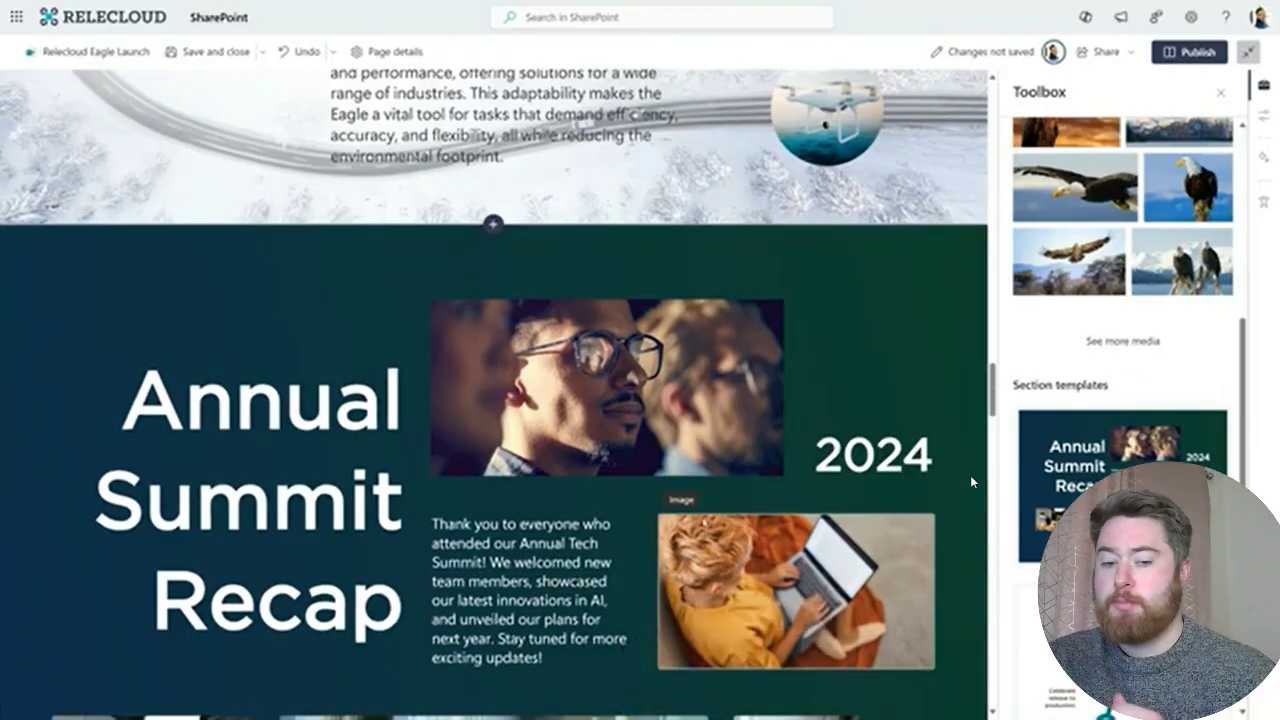
scroll(970, 482, "down", 2)
scroll(970, 482, "down", 5)
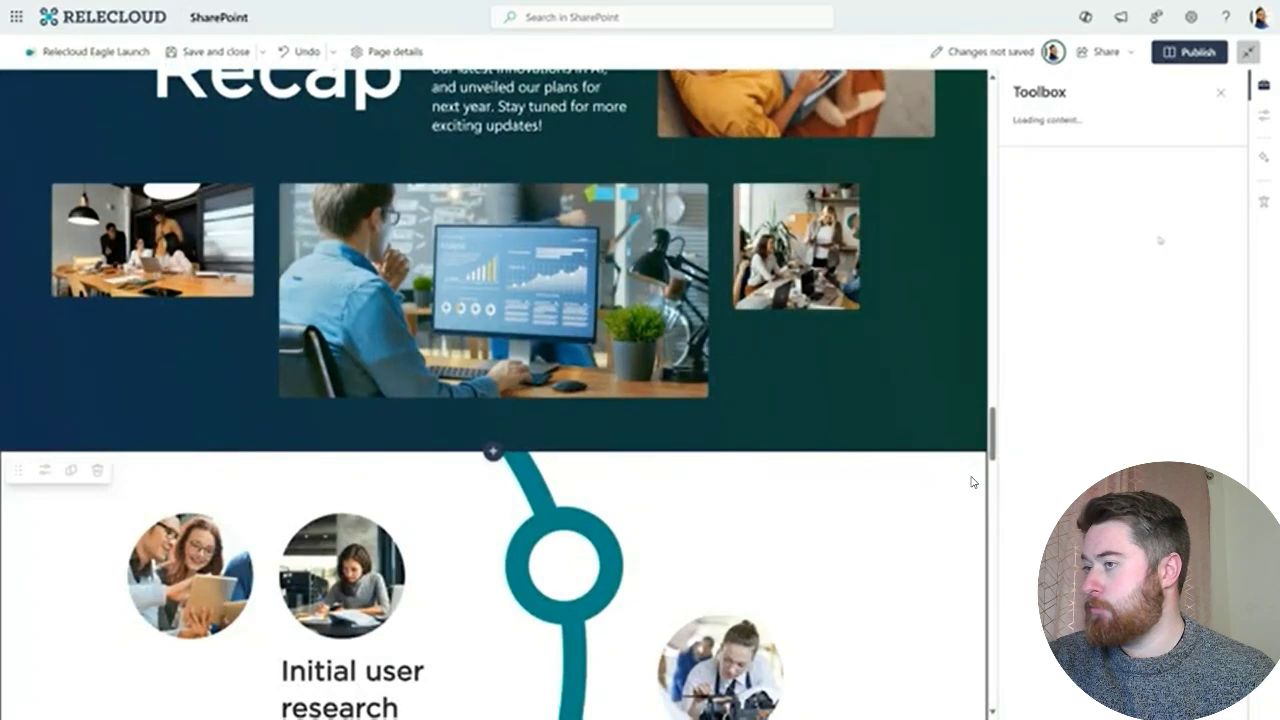
scroll(1162, 270, "down", 4)
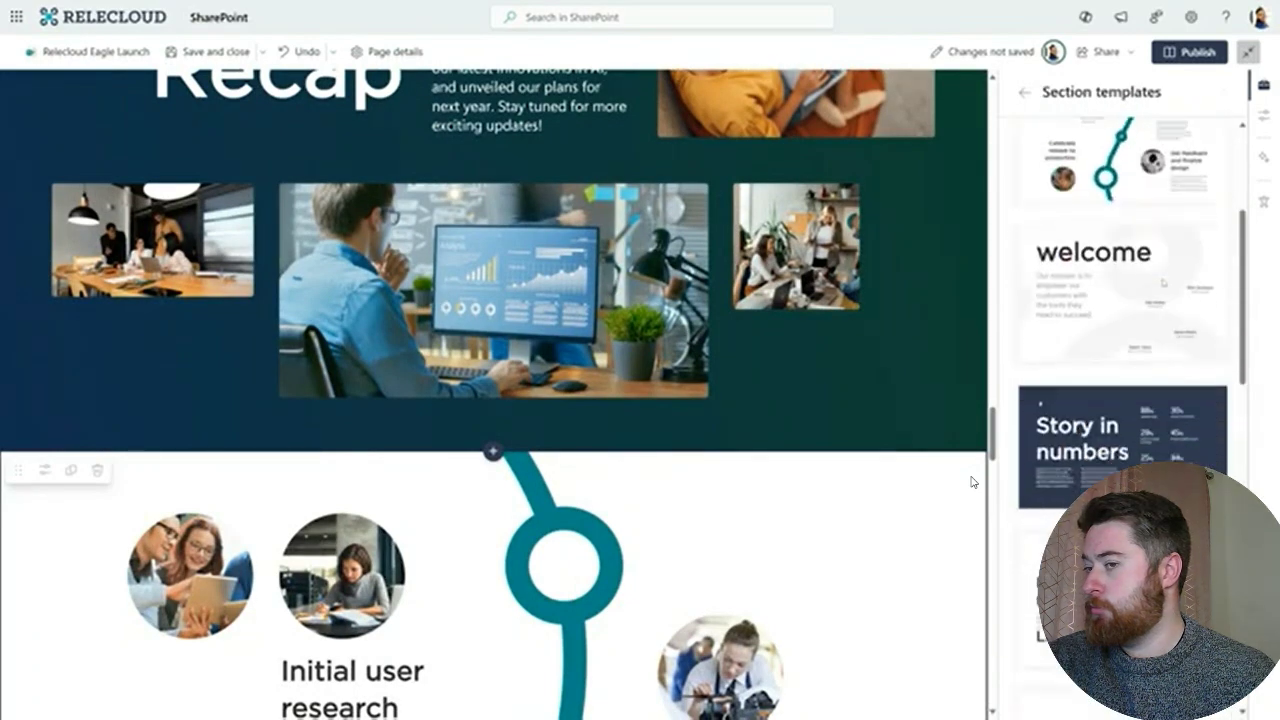
scroll(1122, 400, "down", 5)
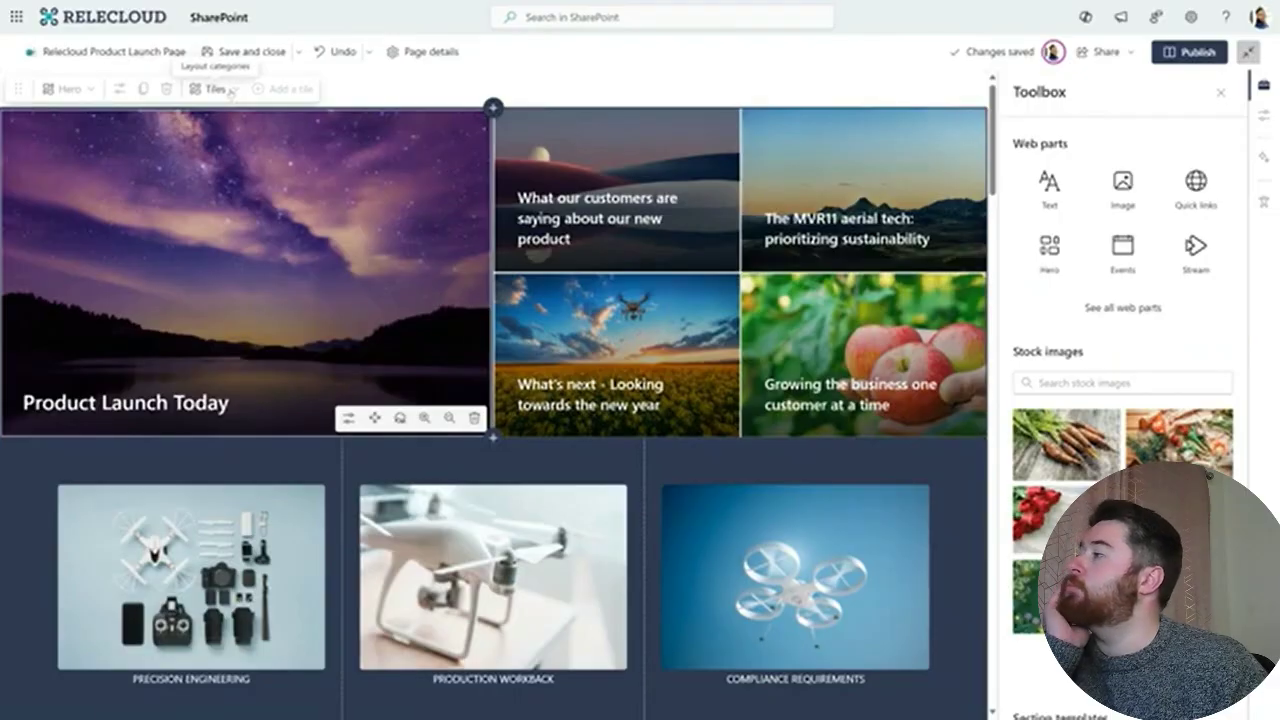
- Switch the Hero from tiles to a carousel and step through all five slides back to the first
left_click(230, 91)
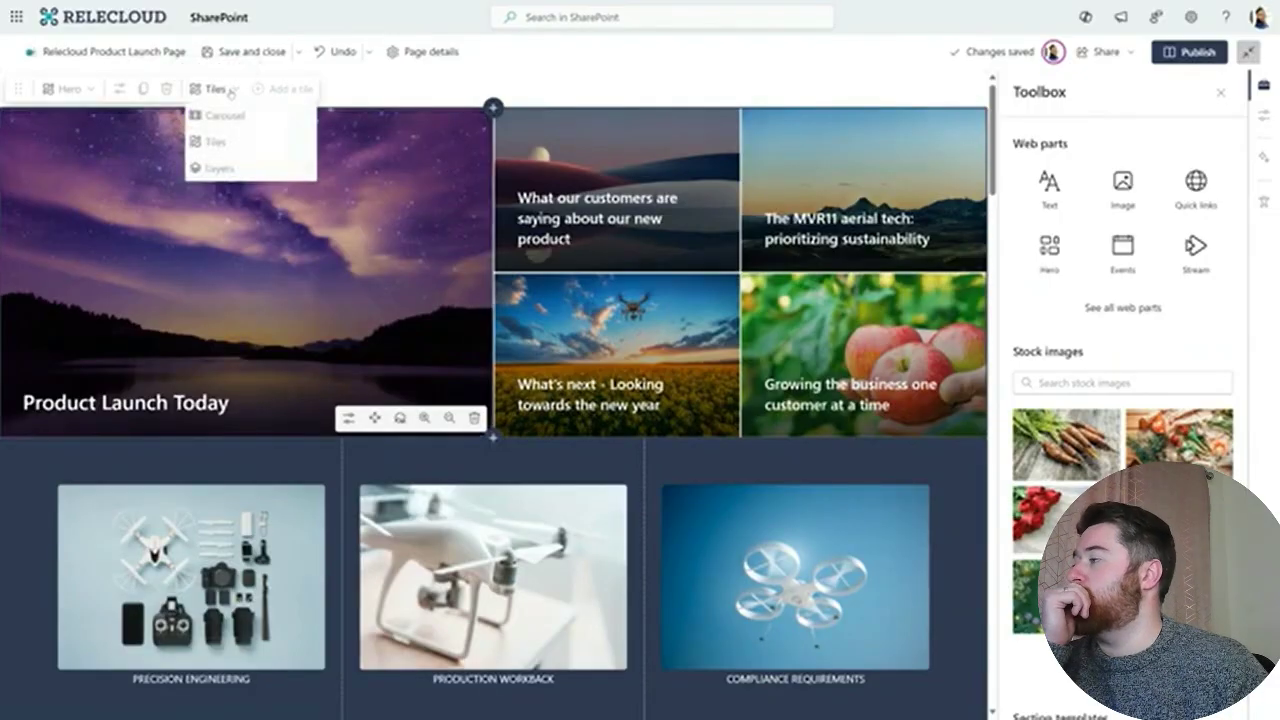
left_click(230, 115)
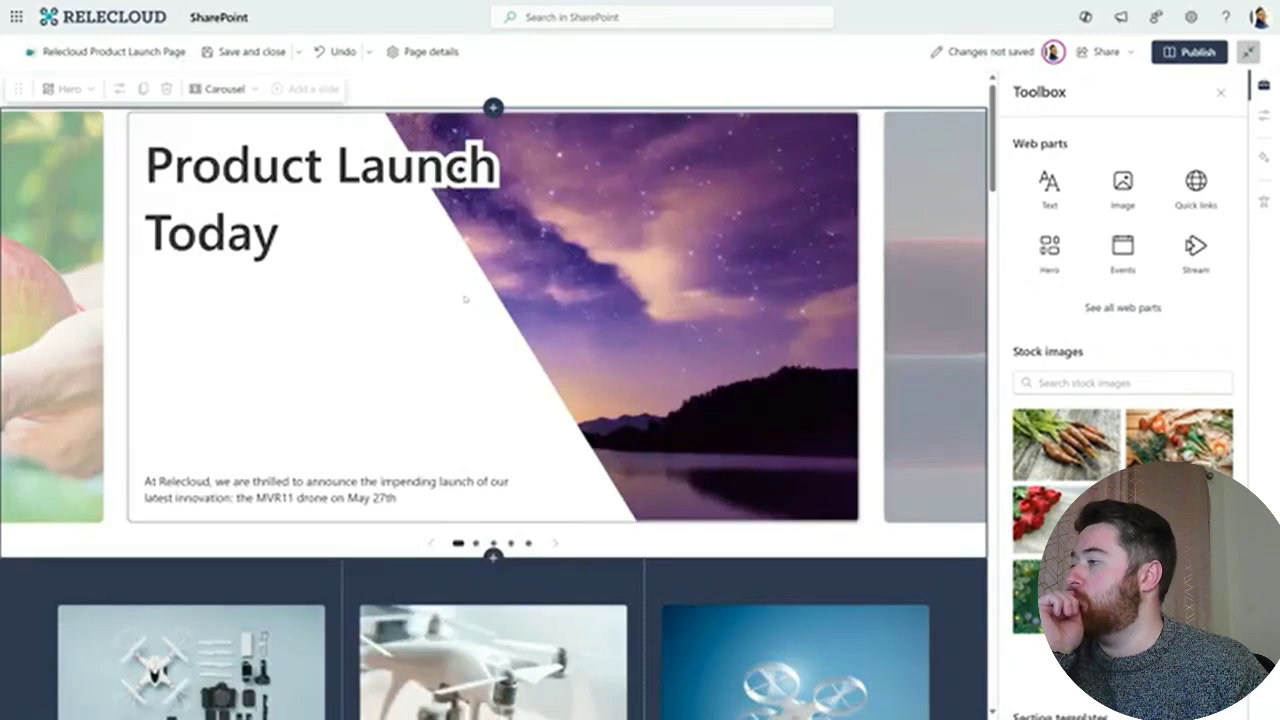
left_click(552, 542)
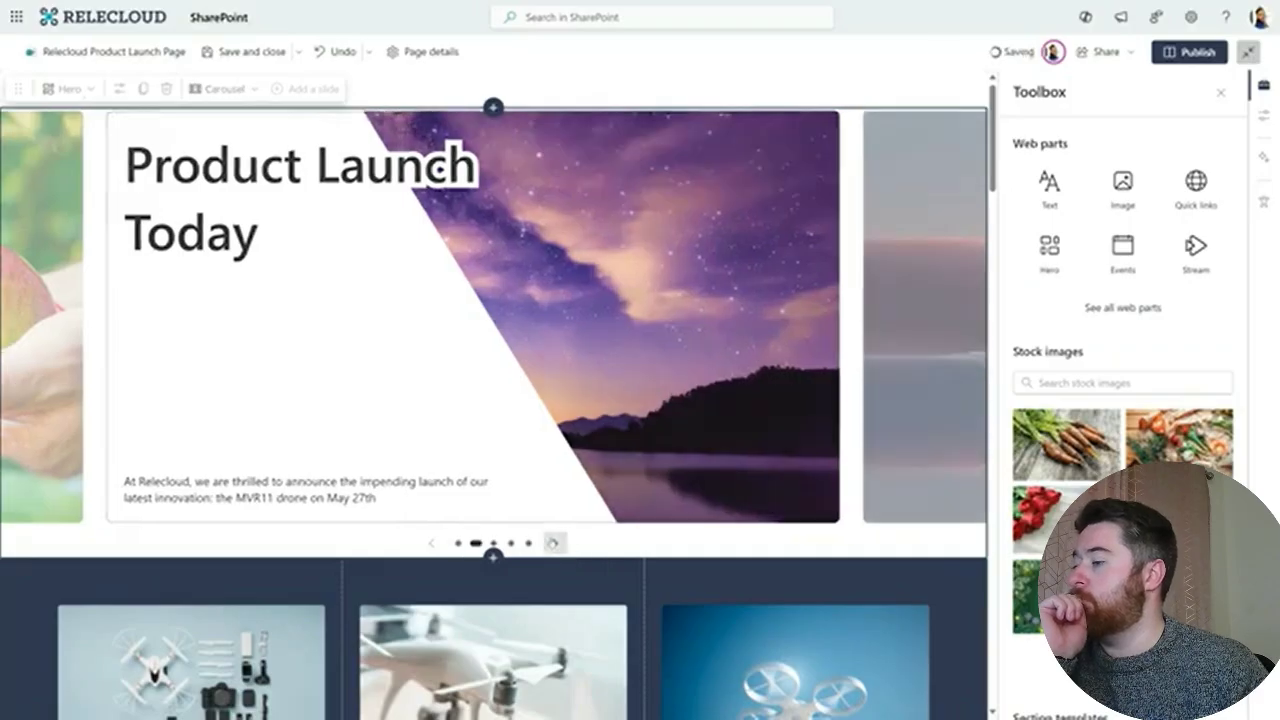
left_click(552, 542)
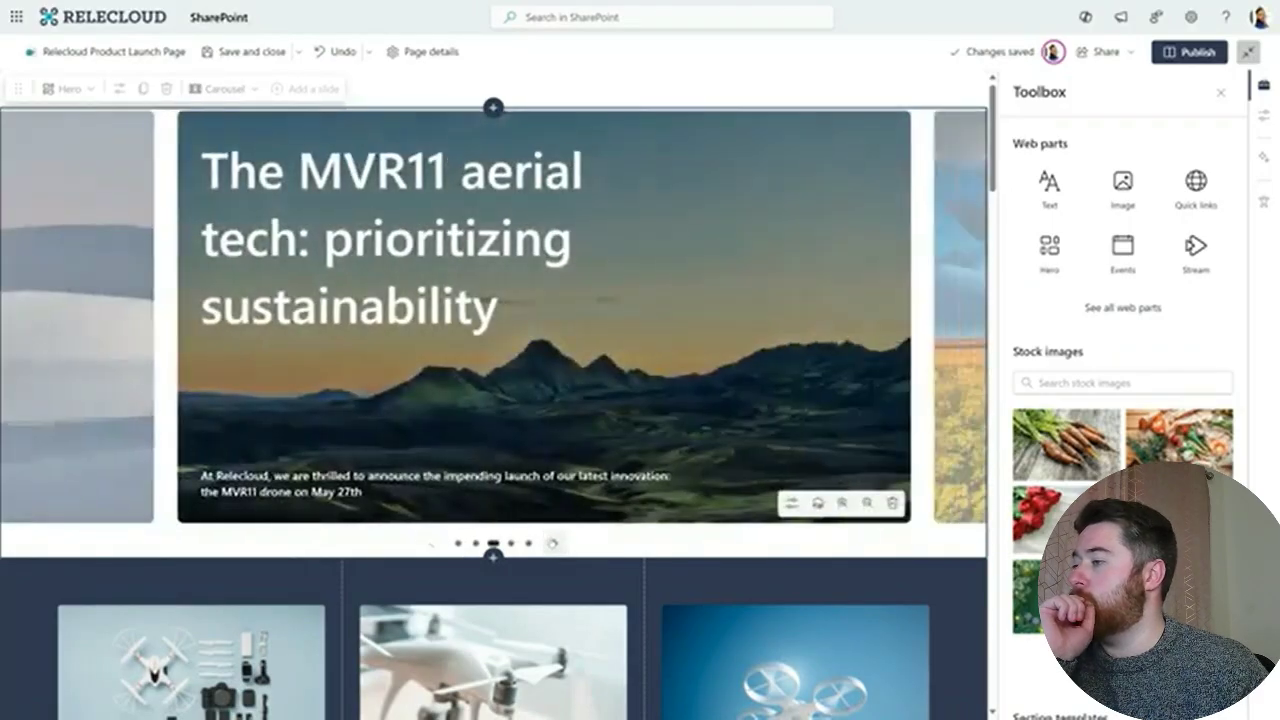
left_click(552, 542)
left_click(552, 542)
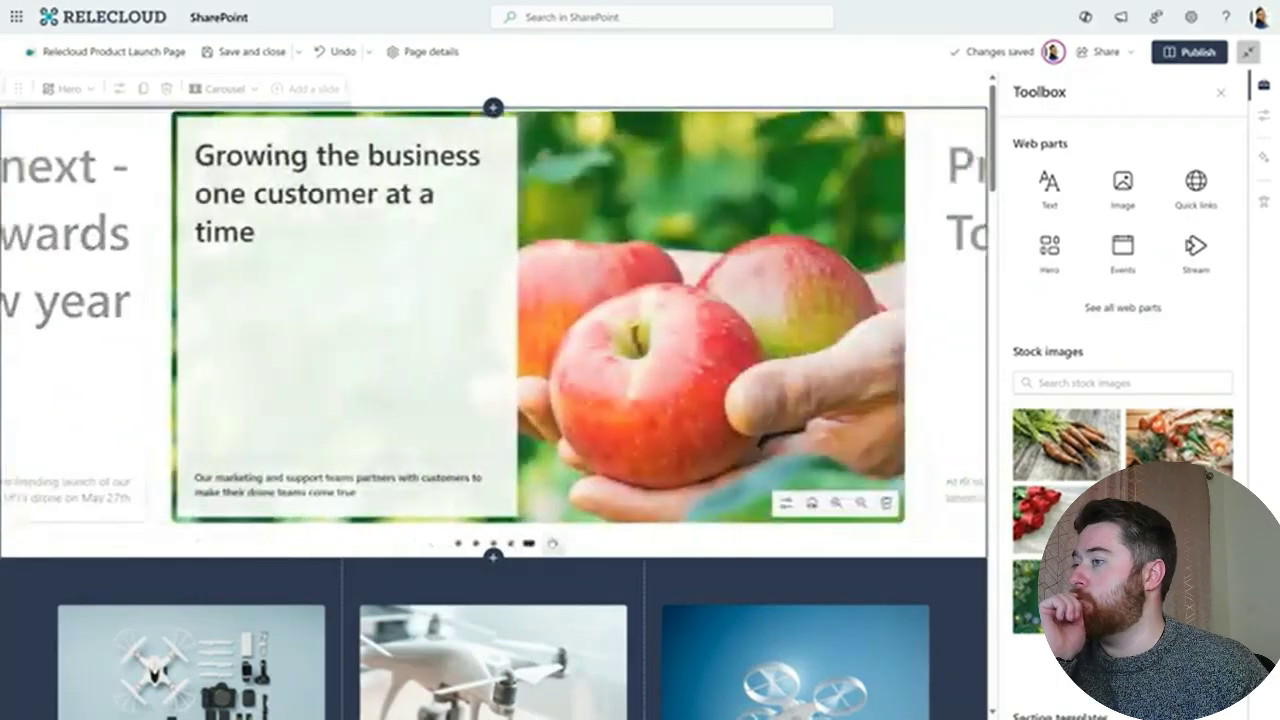
left_click(552, 542)
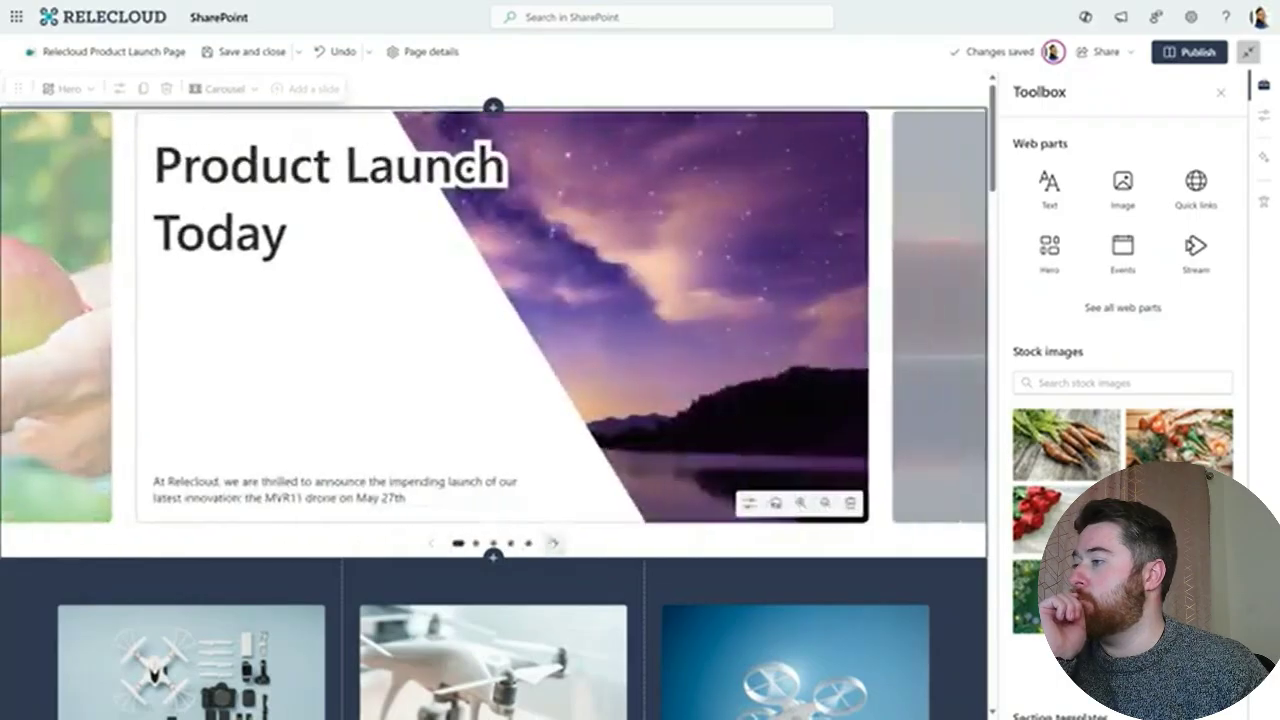
- Open the Hero carousel settings, then advance the slides through What's next to Growing the business
left_click(741, 503)
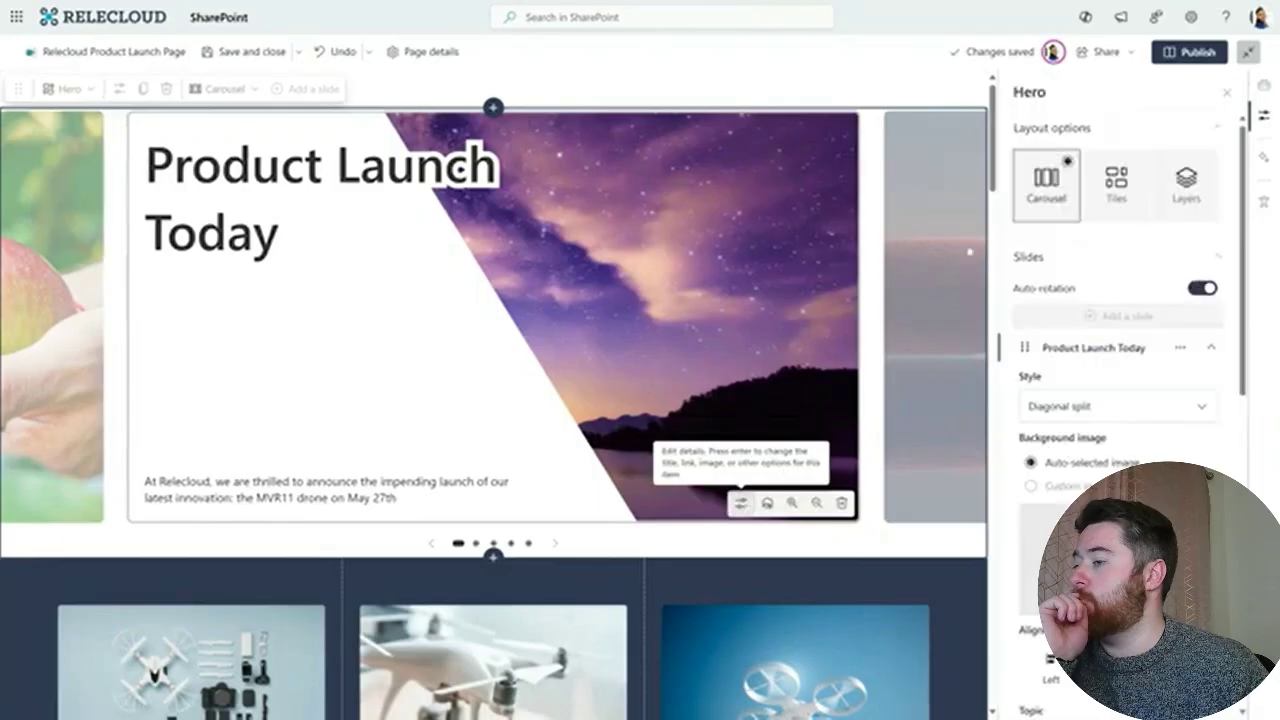
left_click(1181, 408)
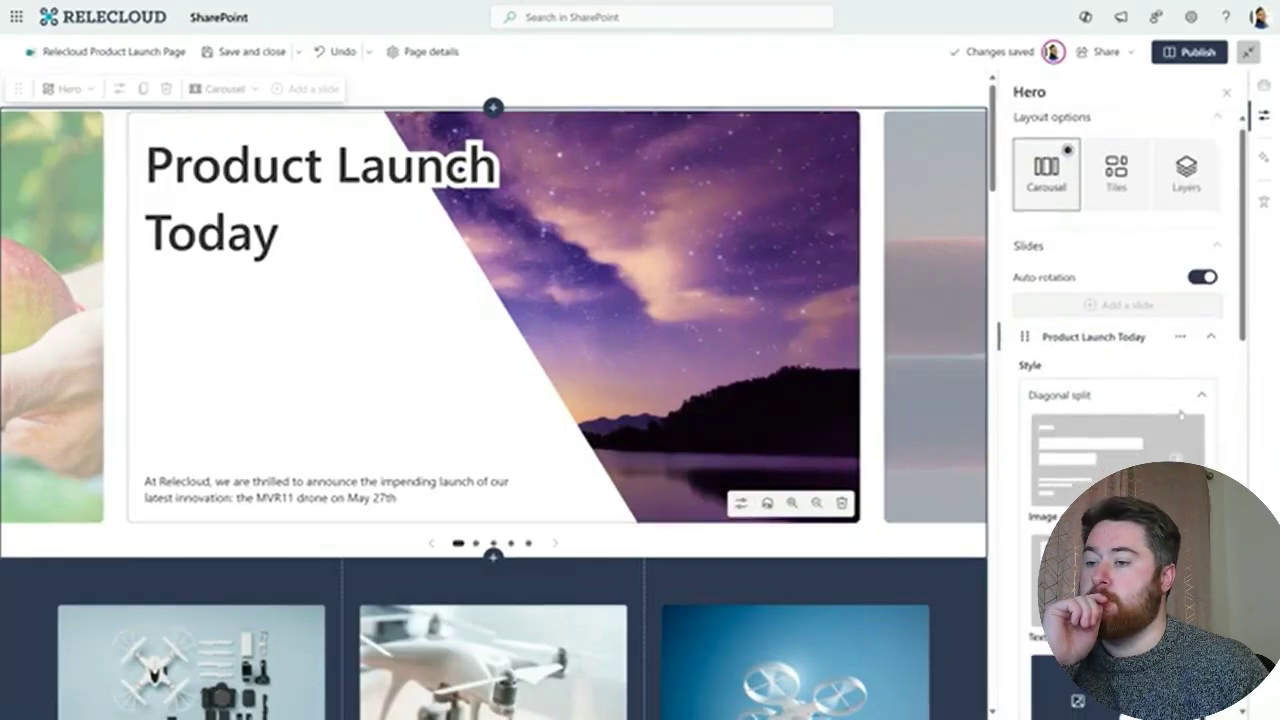
scroll(1181, 415, "down", 2)
scroll(1182, 435, "up", 2)
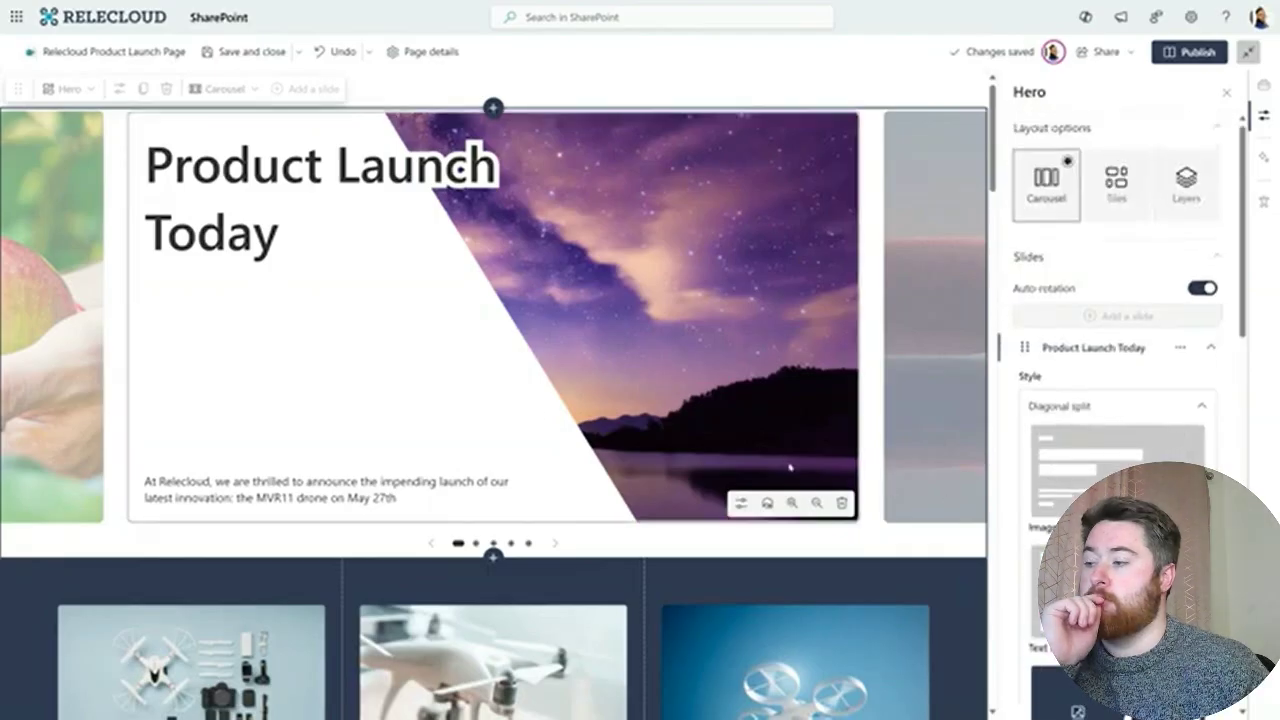
left_click(552, 544)
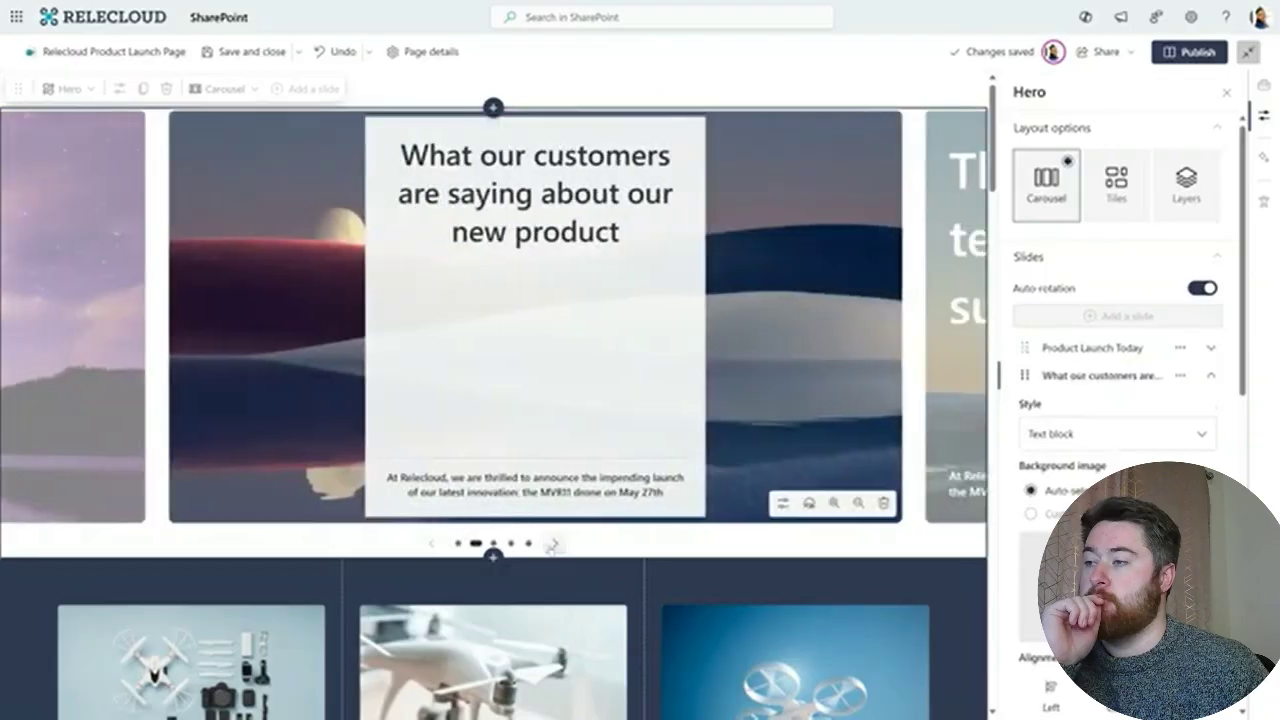
left_click(552, 544)
left_click(552, 544)
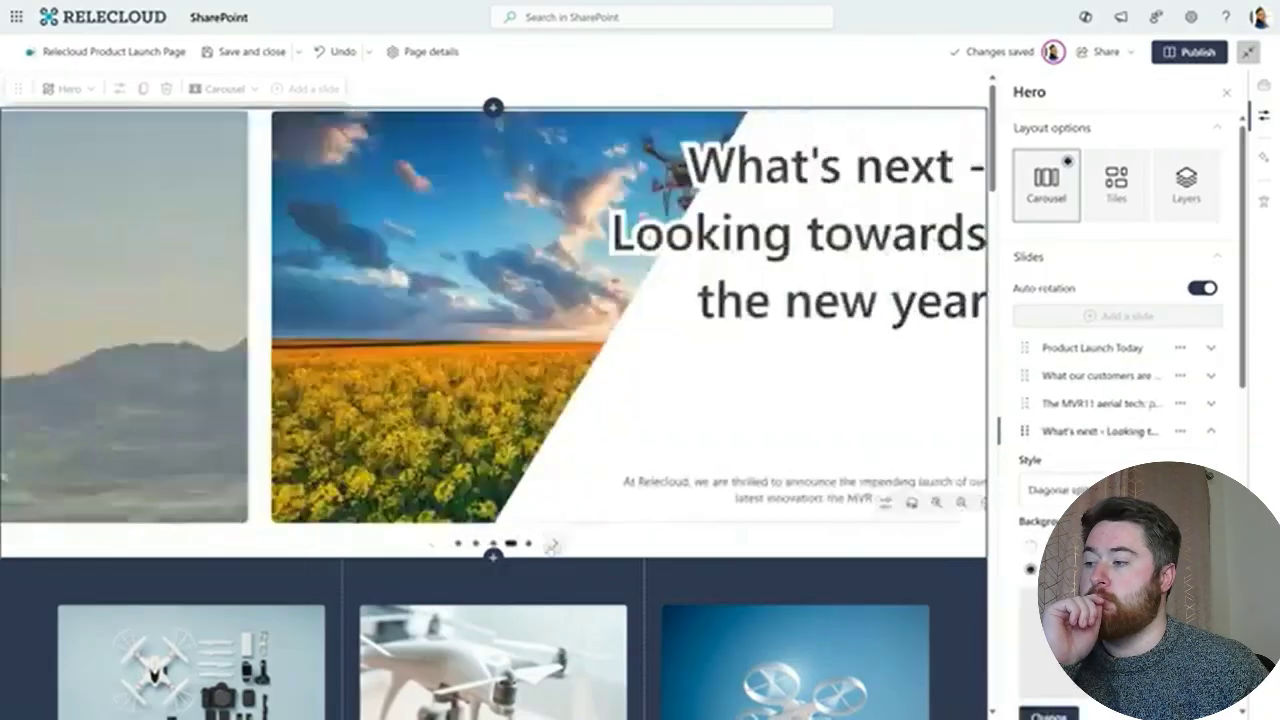
left_click(552, 544)
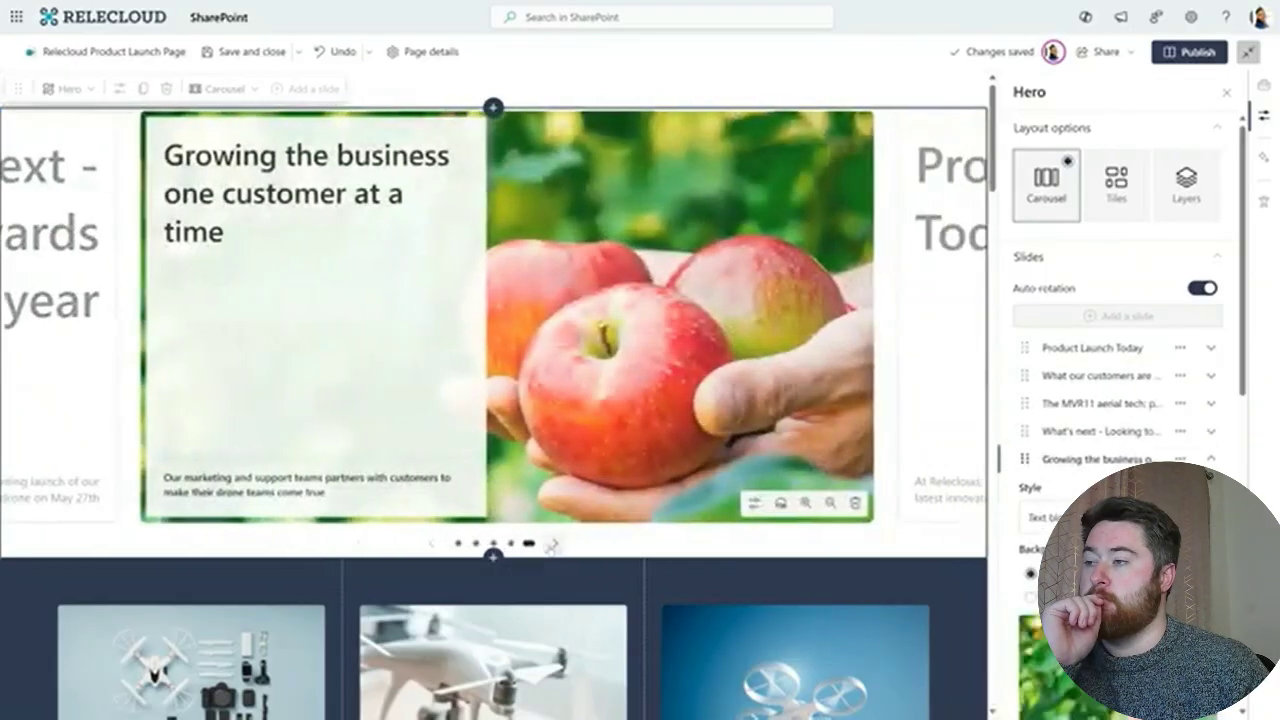
- Switch the mountain-lake editorial card from overlay to Color block, then to the Split layout
left_click(552, 544)
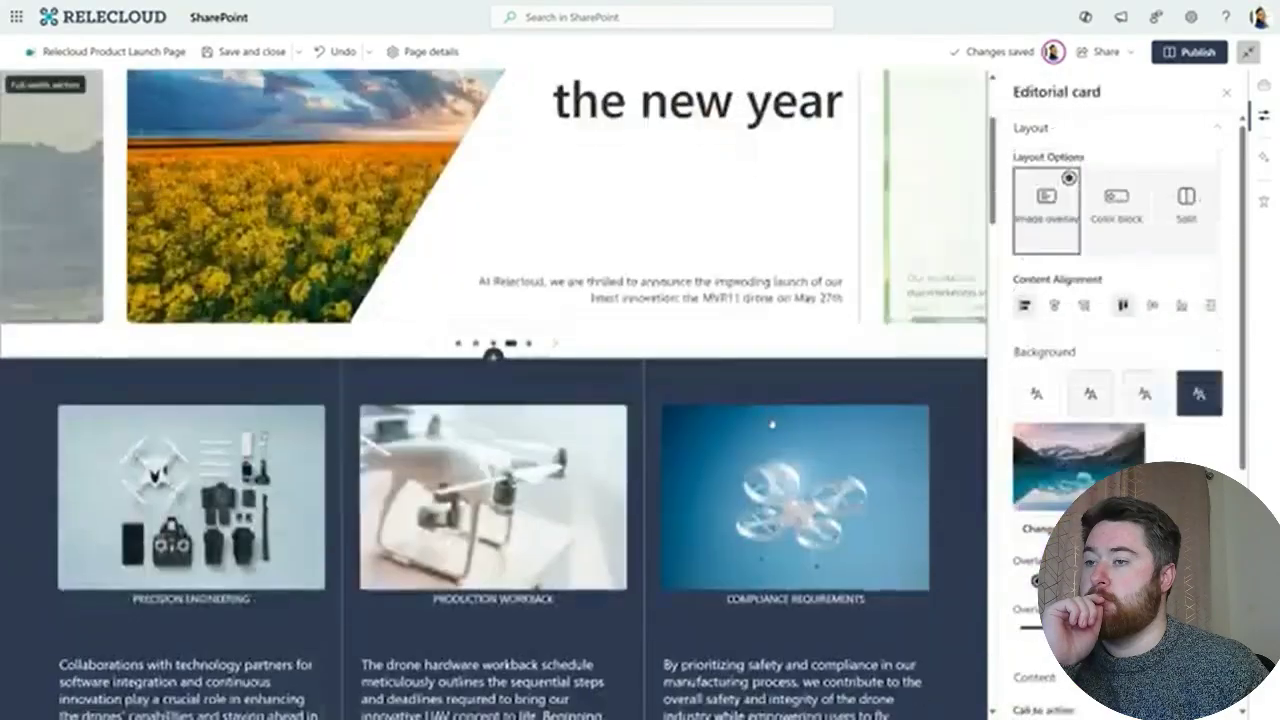
scroll(771, 425, "down", 5)
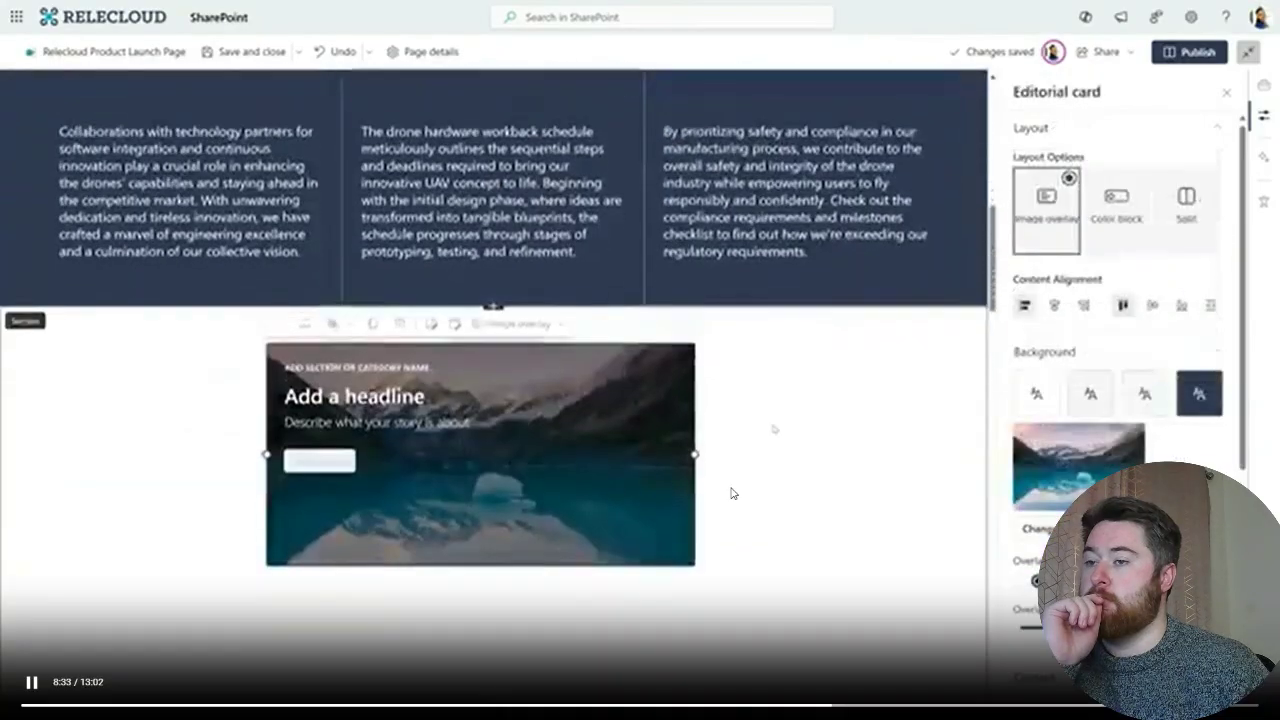
left_click(941, 417)
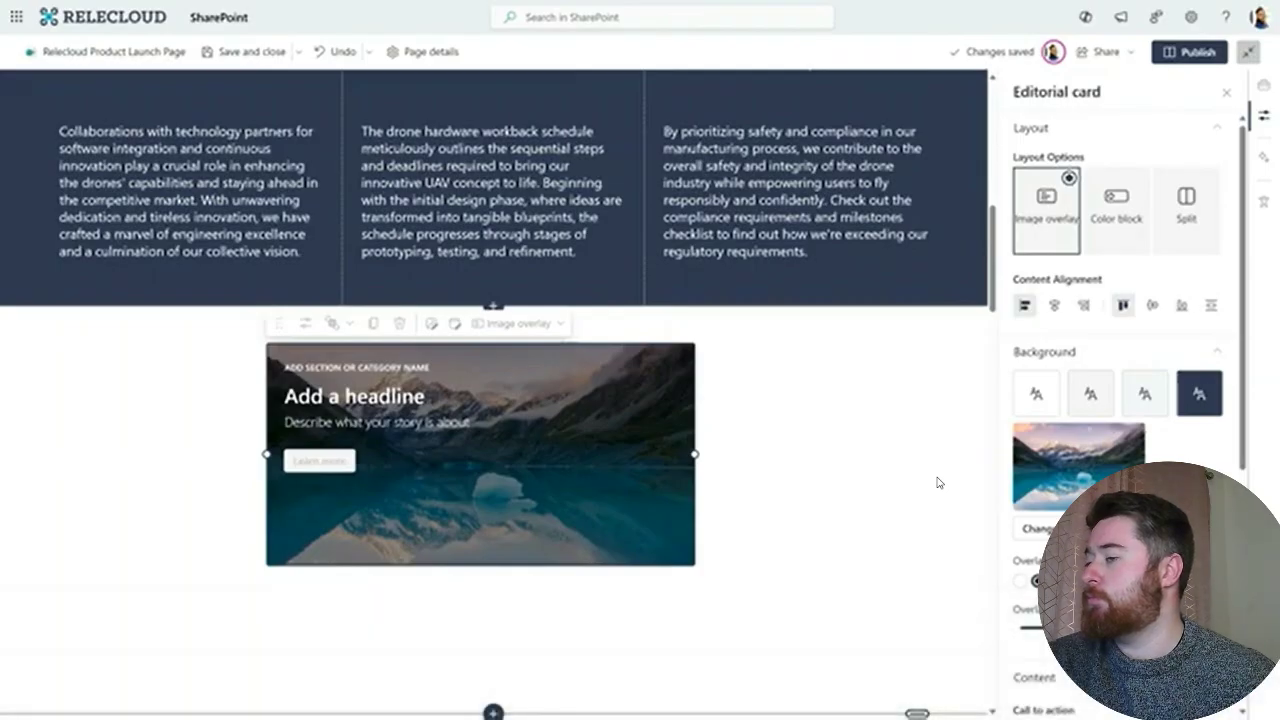
left_click(518, 323)
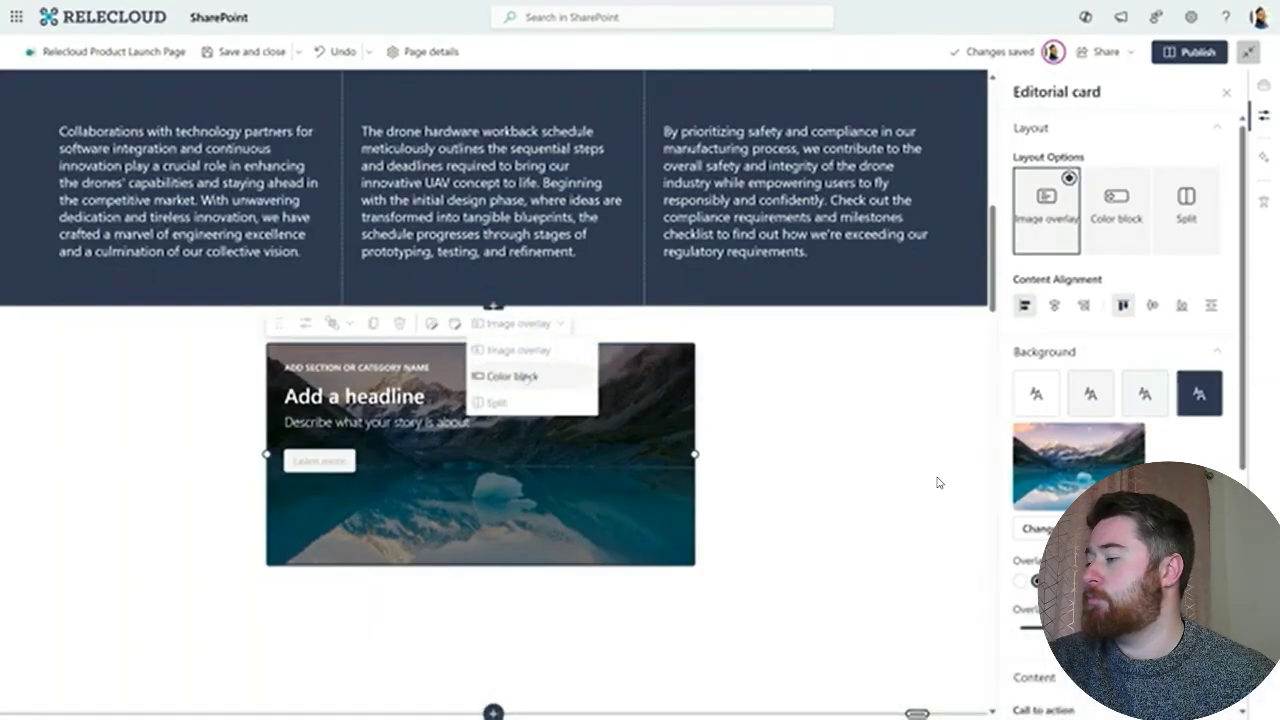
left_click(526, 377)
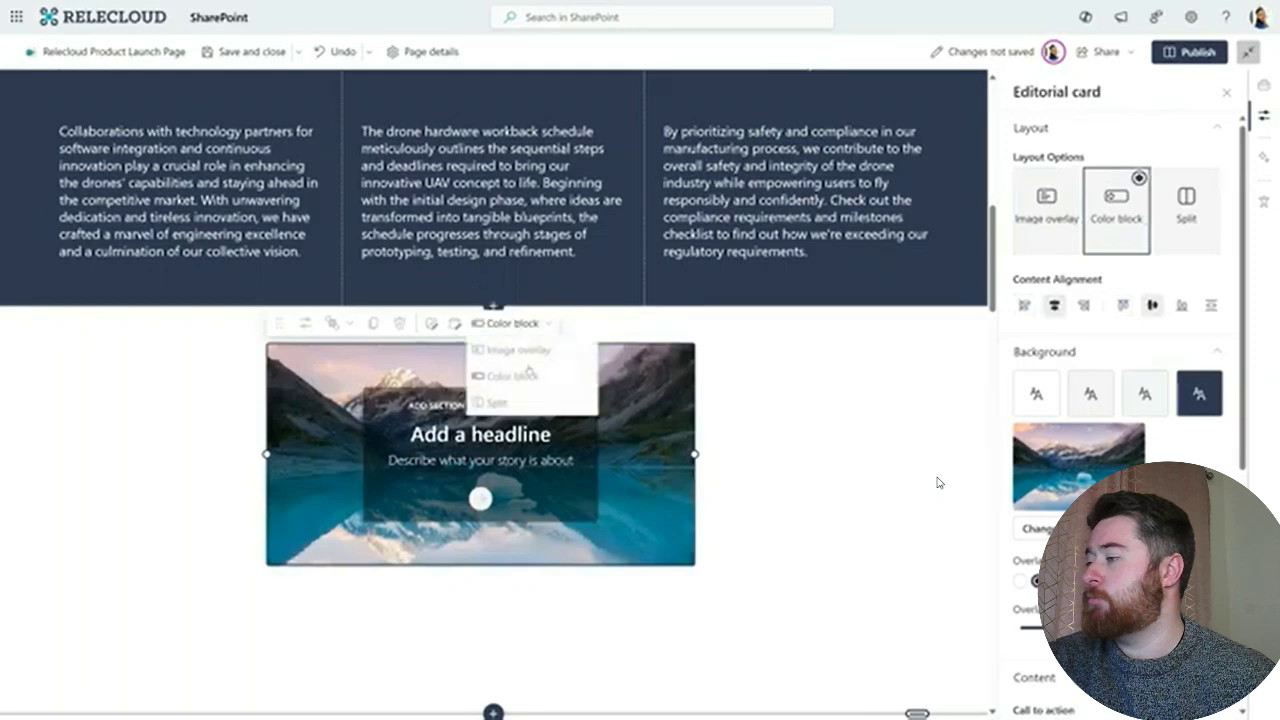
left_click(497, 402)
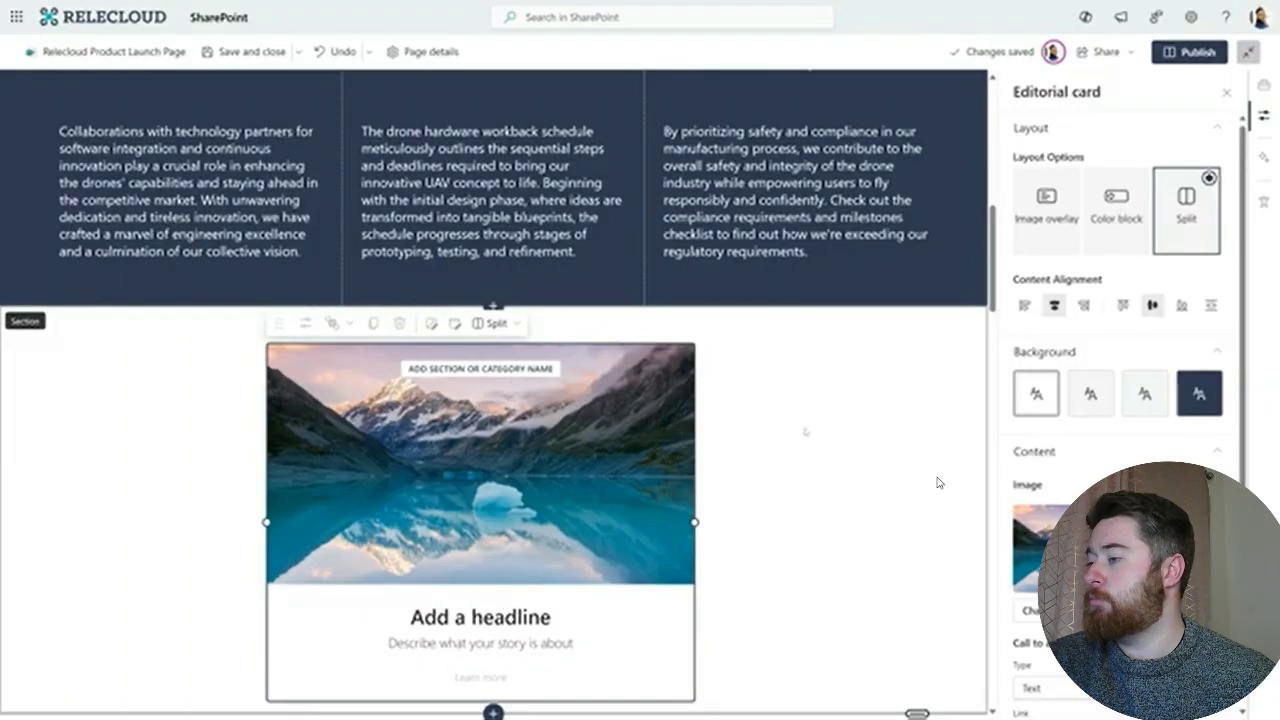
- Drag the Flexible sizing card's right edge leftward so its image and text stack
scroll(887, 428, "down", 3)
scroll(937, 483, "down", 4)
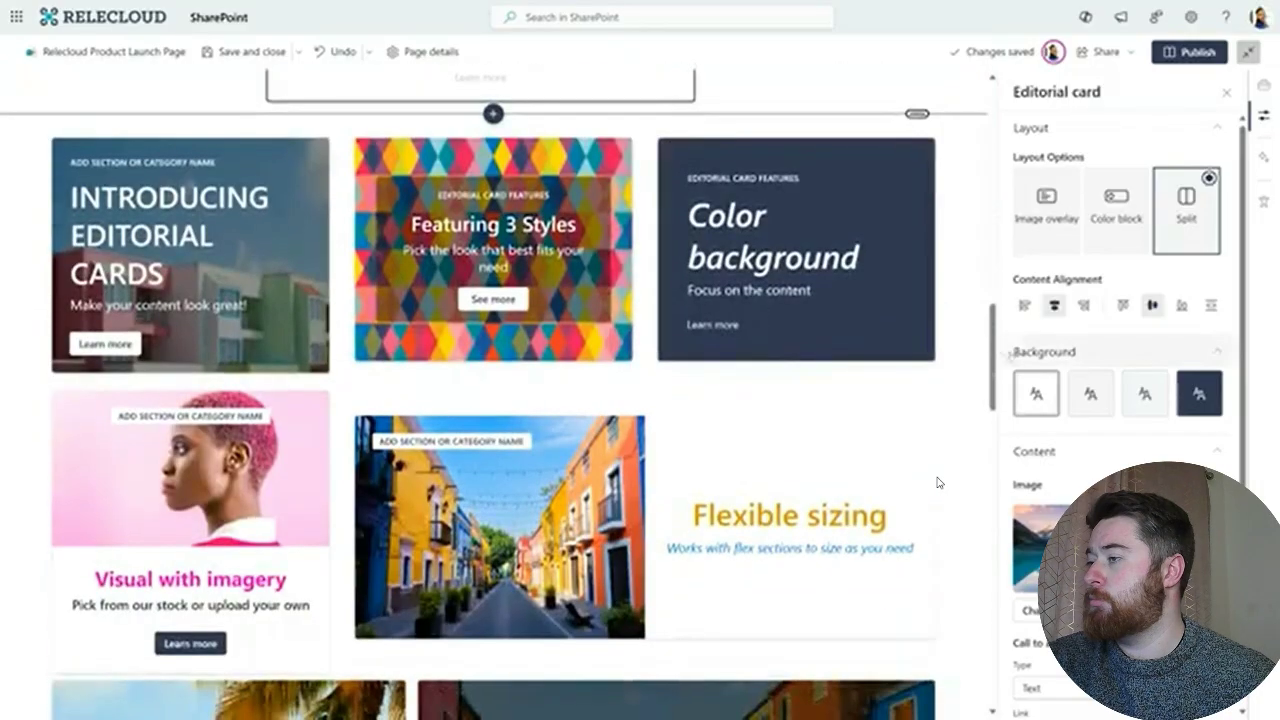
scroll(937, 483, "down", 1)
scroll(937, 483, "down", 2)
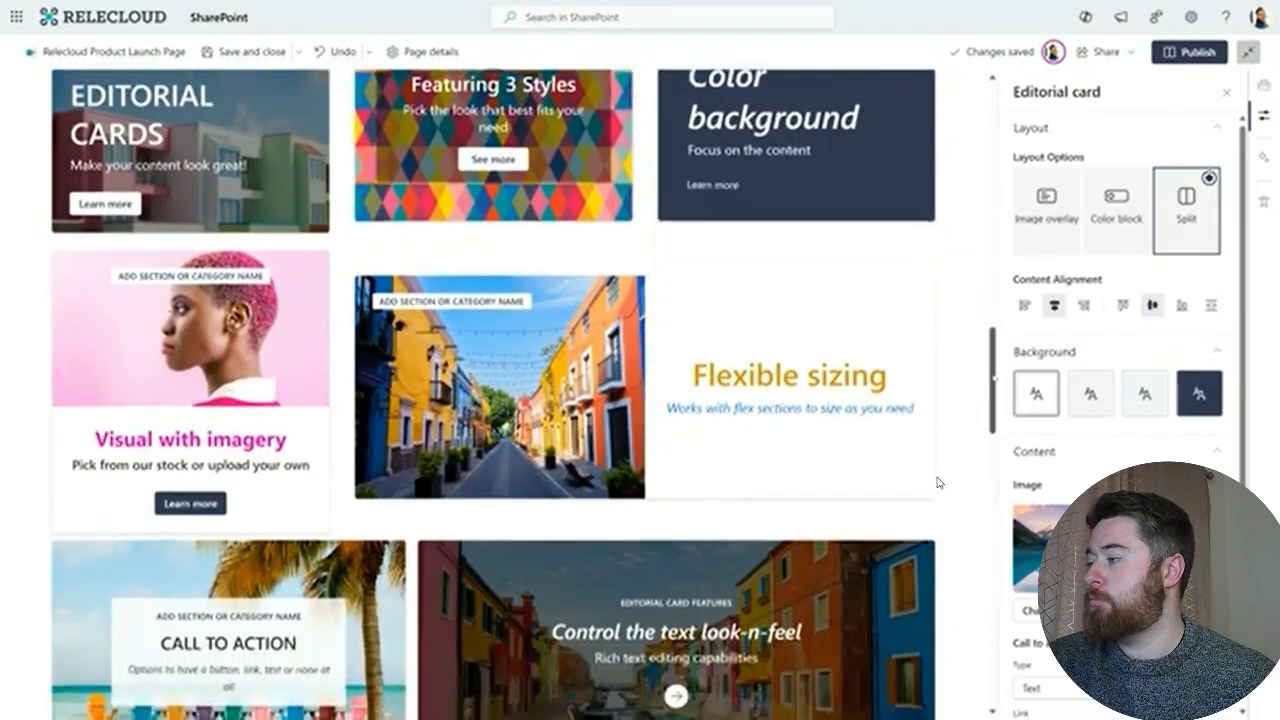
scroll(937, 483, "up", 2)
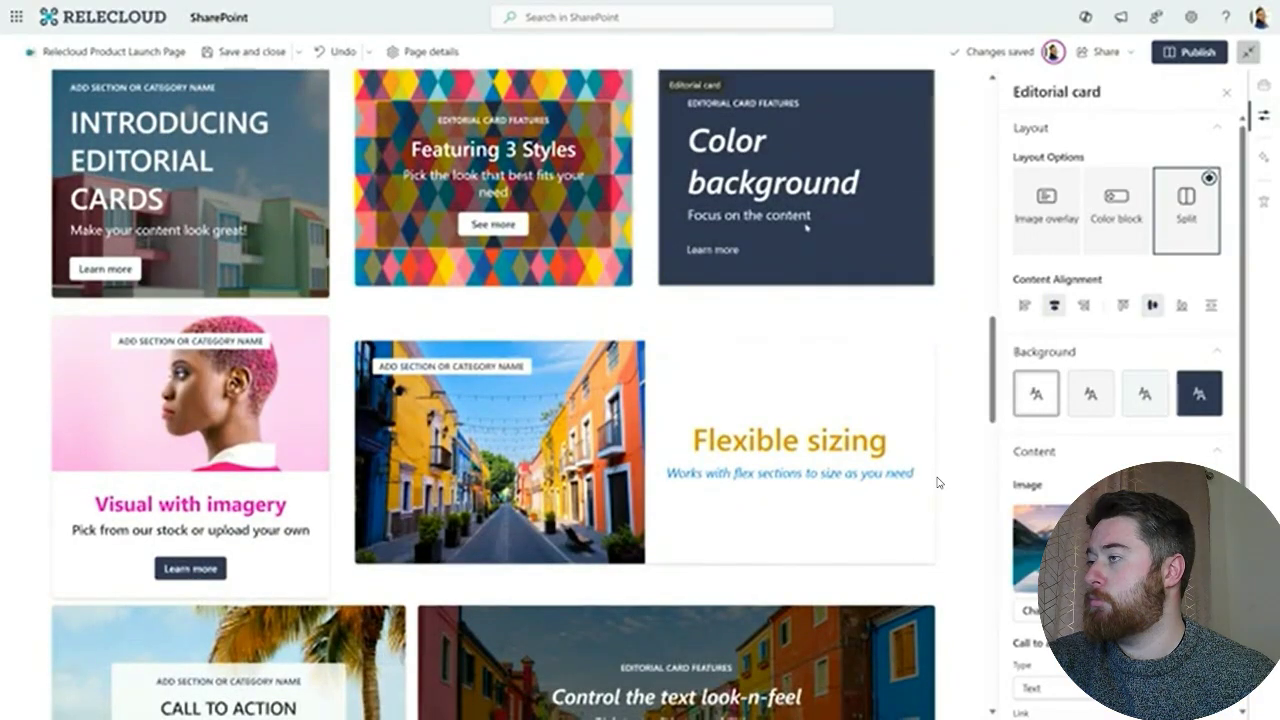
left_click_drag(931, 453, 624, 452)
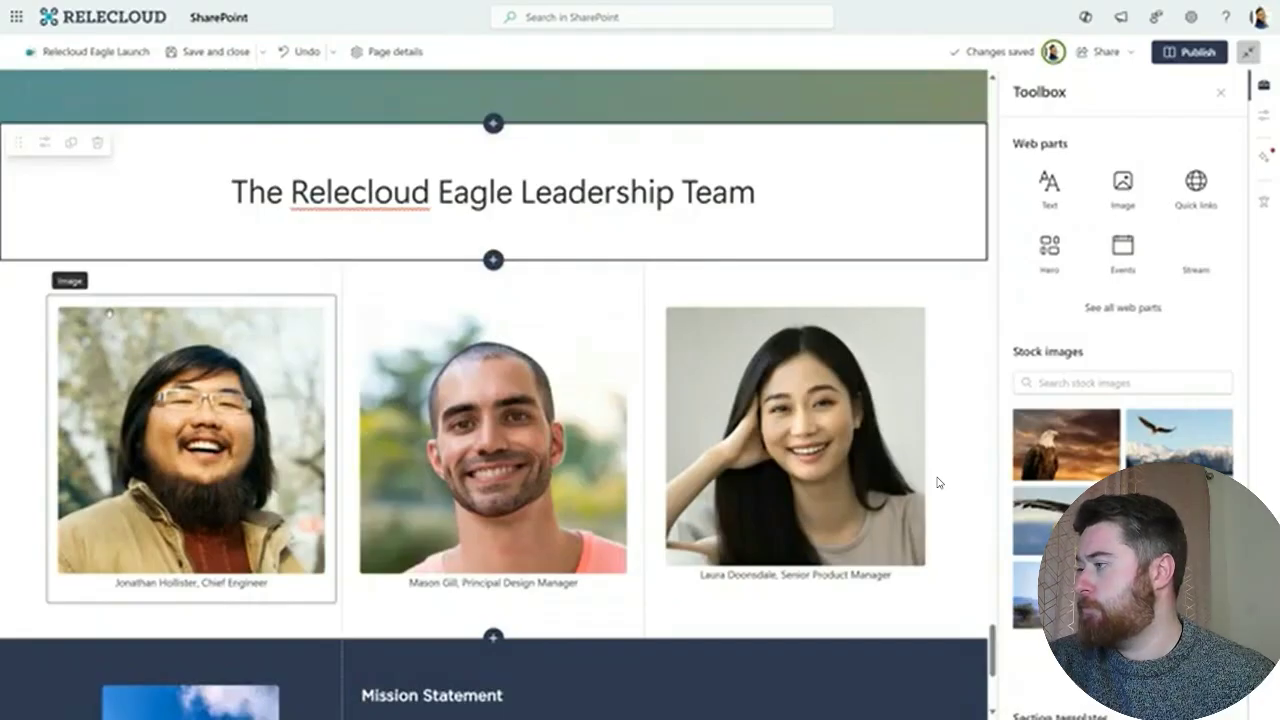
- Apply the Pebble shape to the first and second leadership team photos
left_click(190, 440)
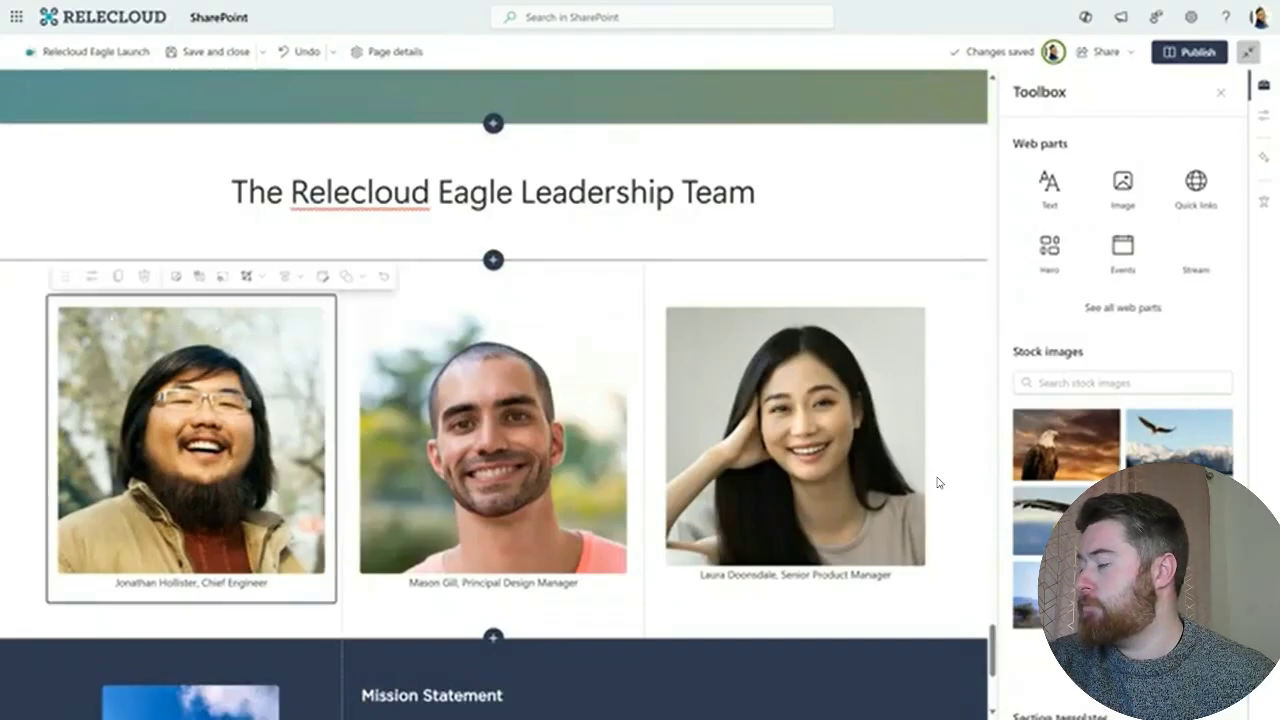
left_click(348, 277)
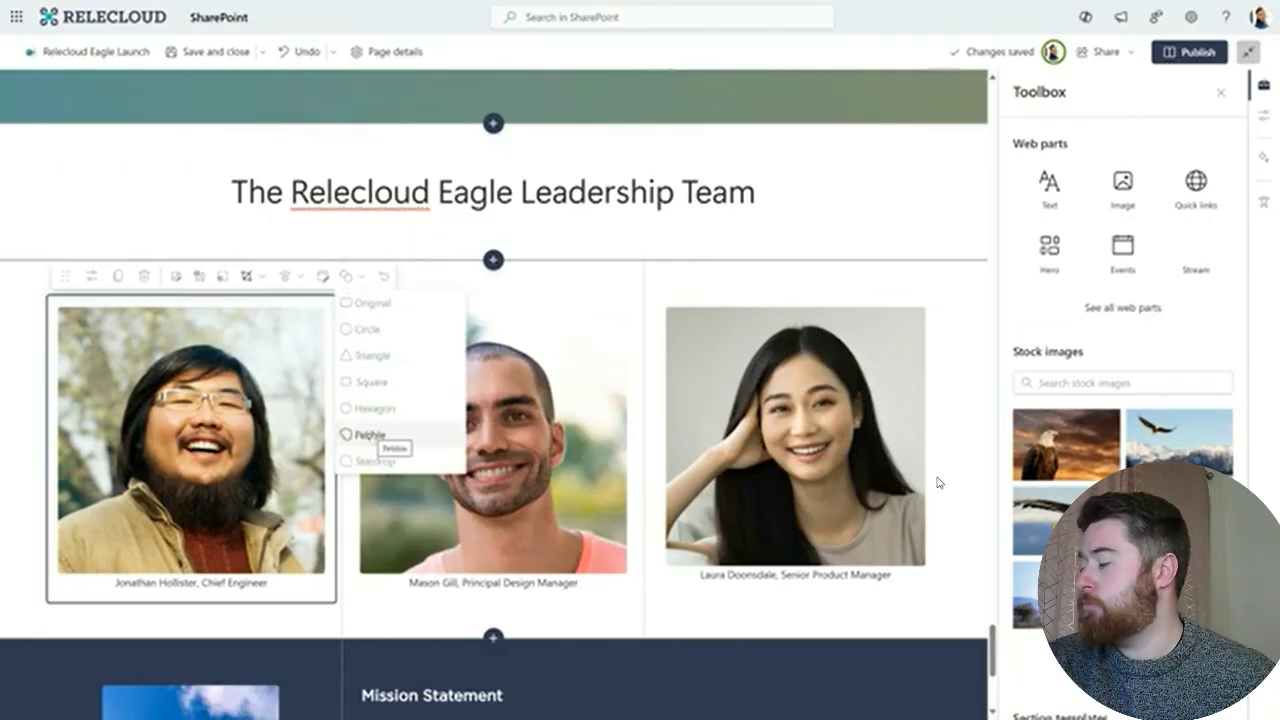
left_click(368, 435)
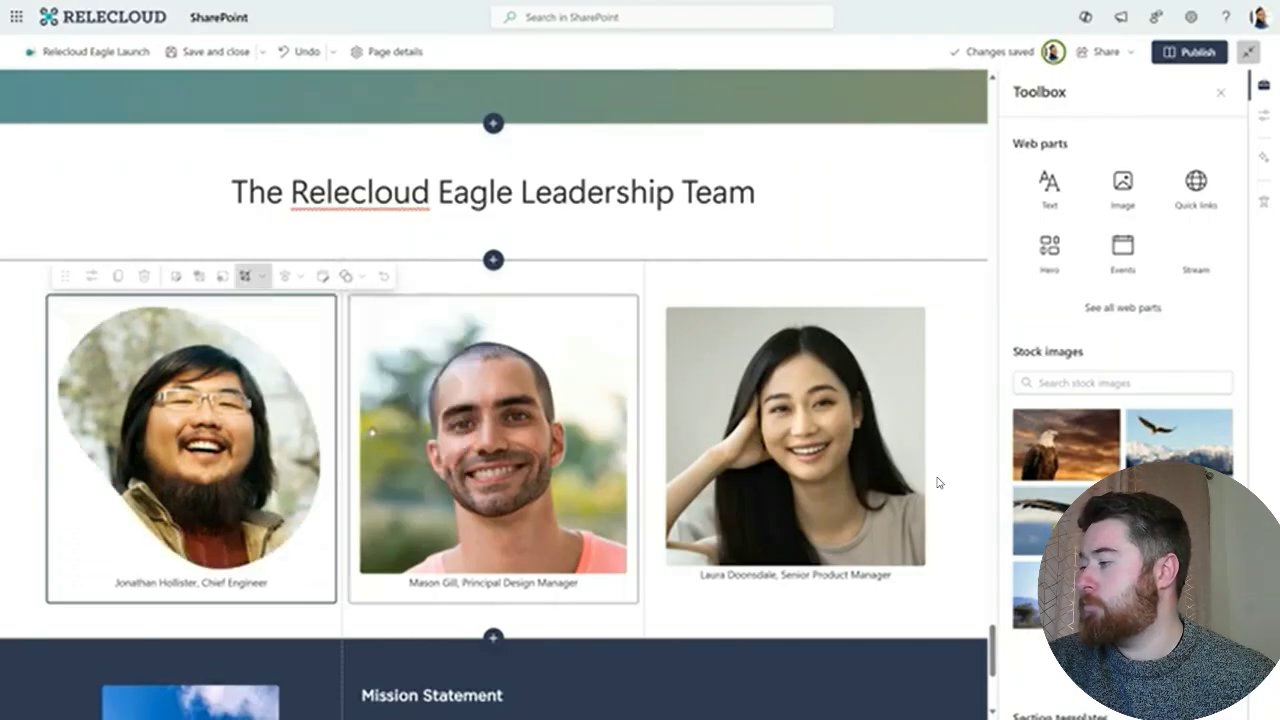
left_click(585, 320)
left_click(648, 276)
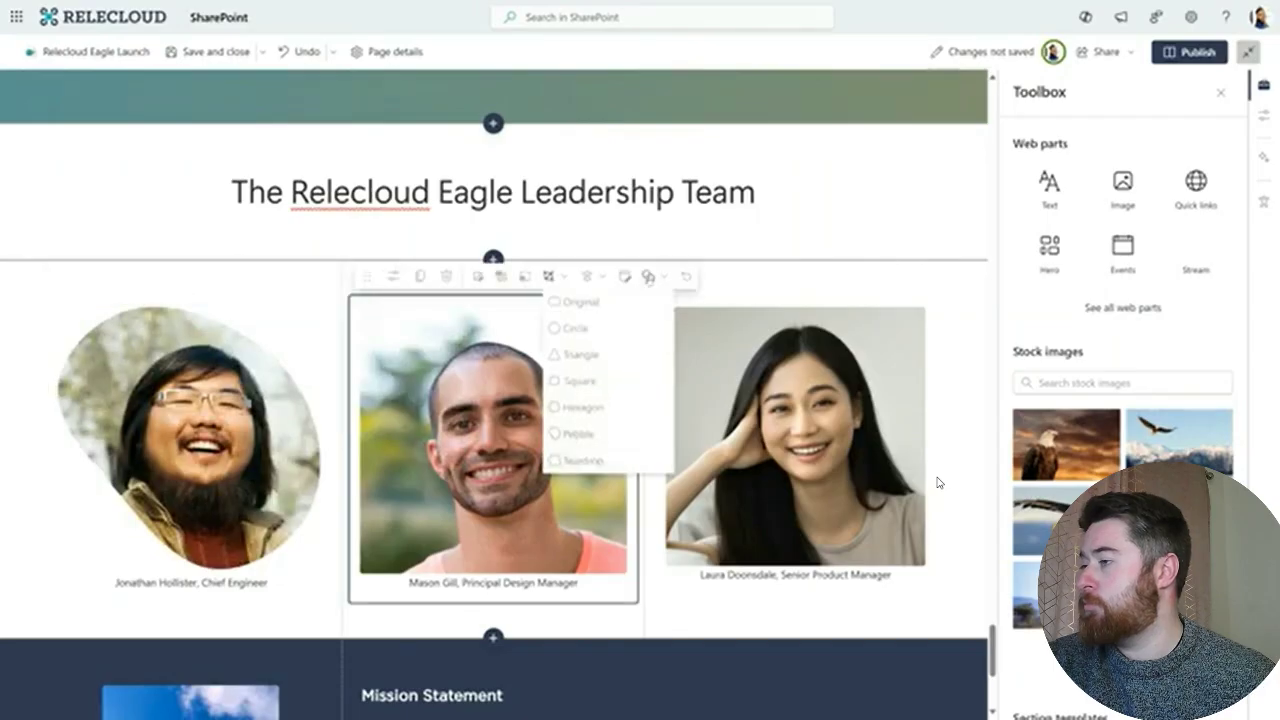
left_click(614, 436)
left_click(937, 483)
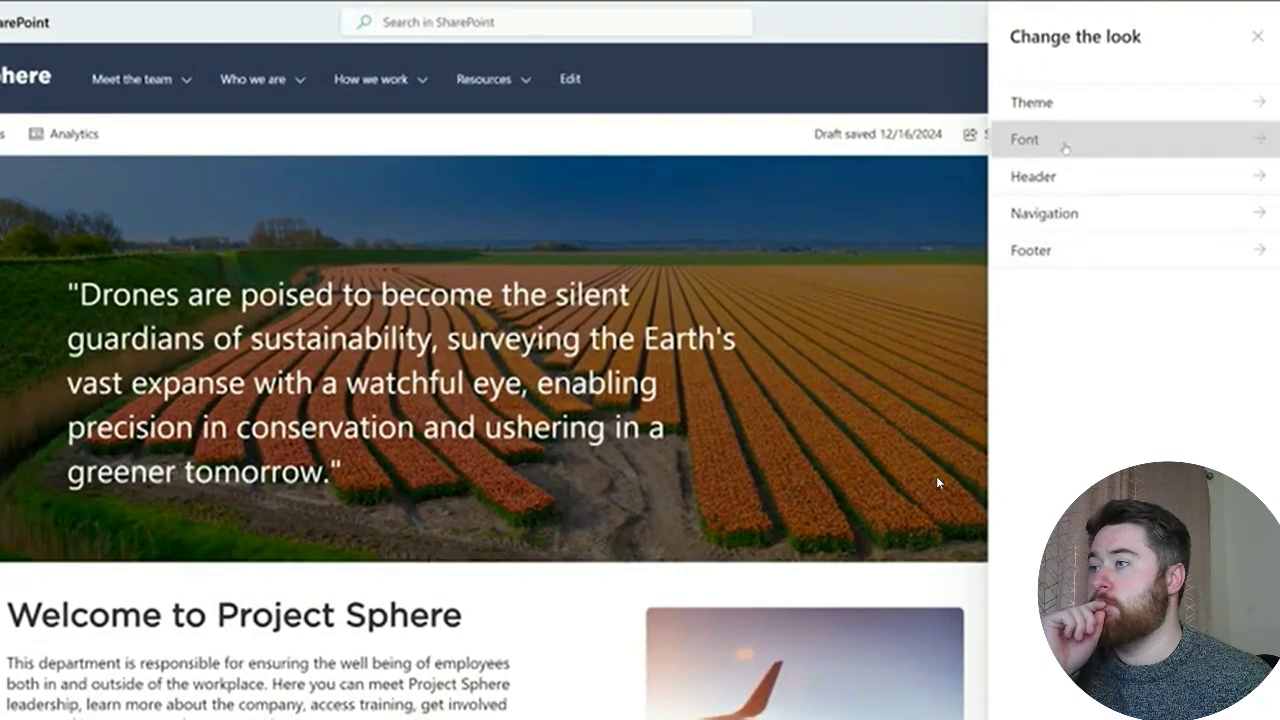
- Preview the Aptos-Aptos Serif font package, then switch the preview to Gotham-Segoe Sans
left_click(1065, 148)
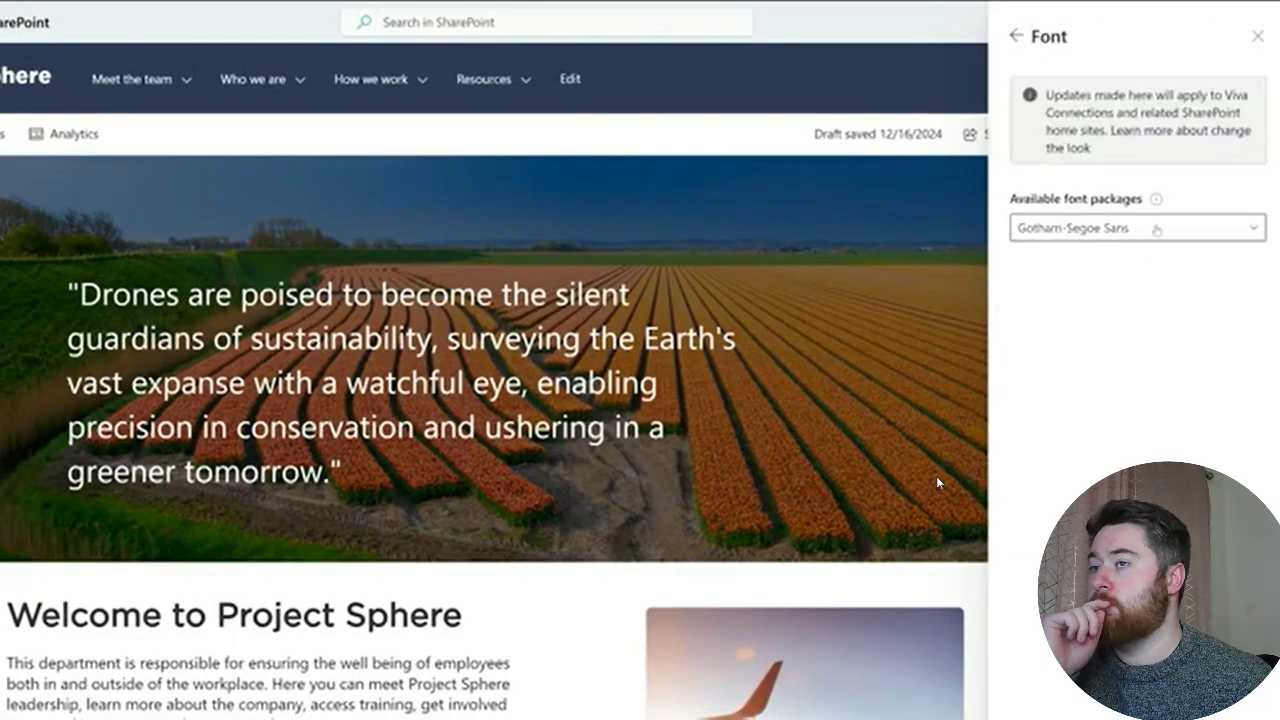
left_click(1157, 229)
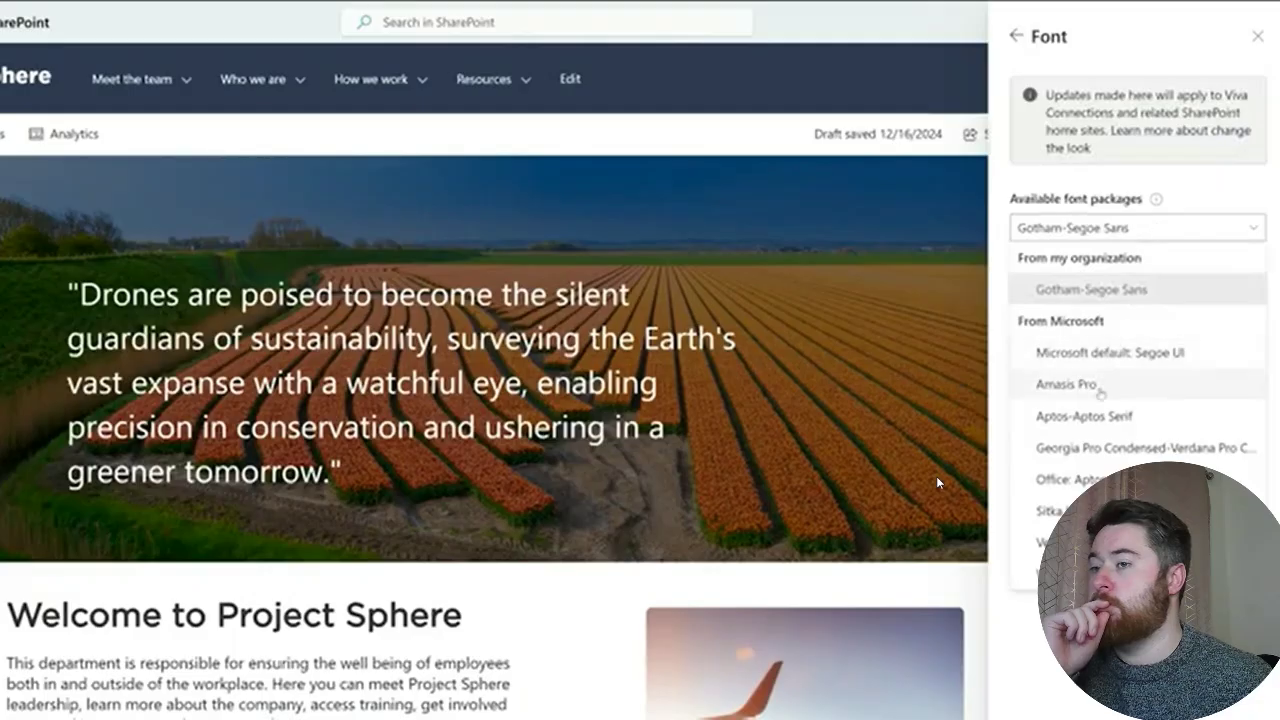
left_click(1098, 415)
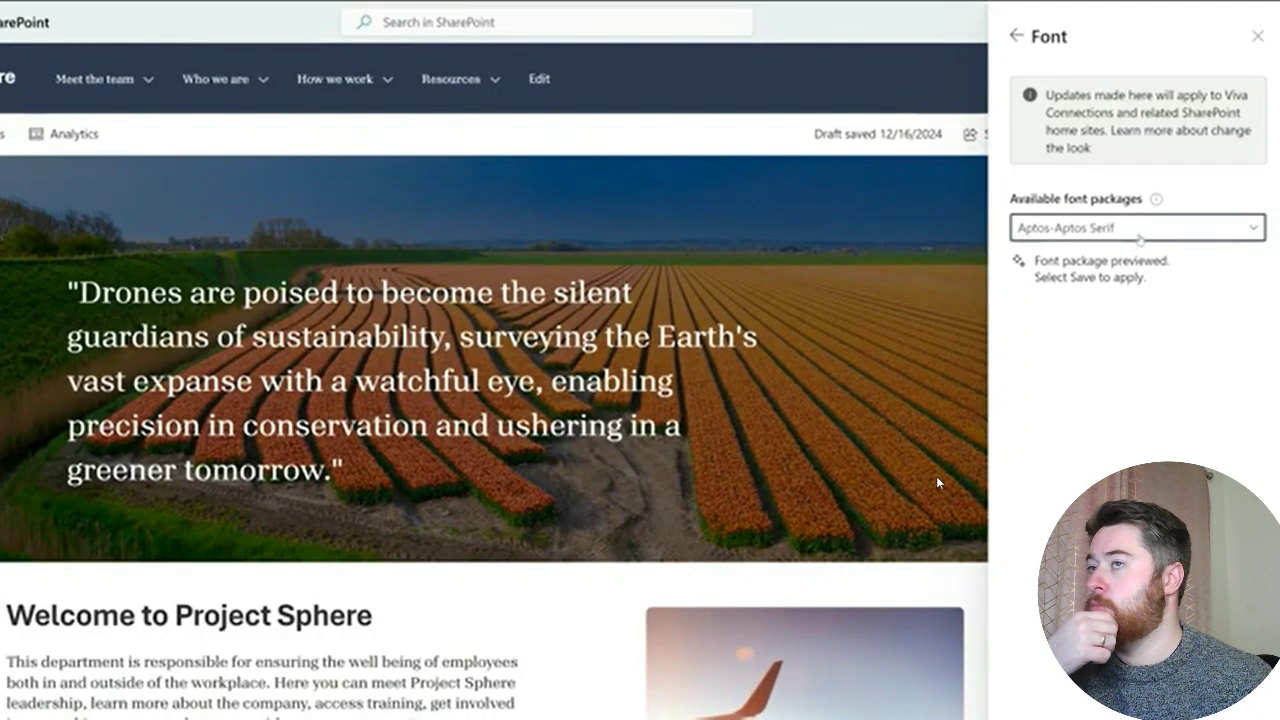
left_click(1140, 230)
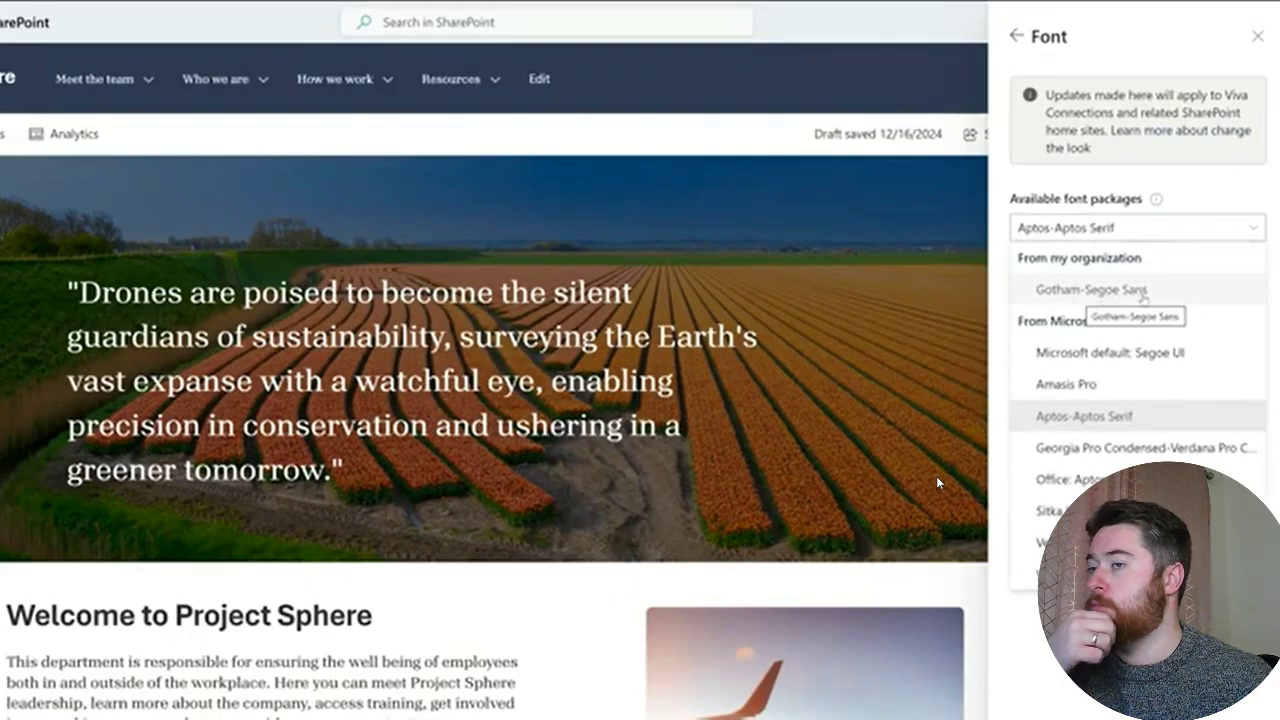
left_click(1143, 292)
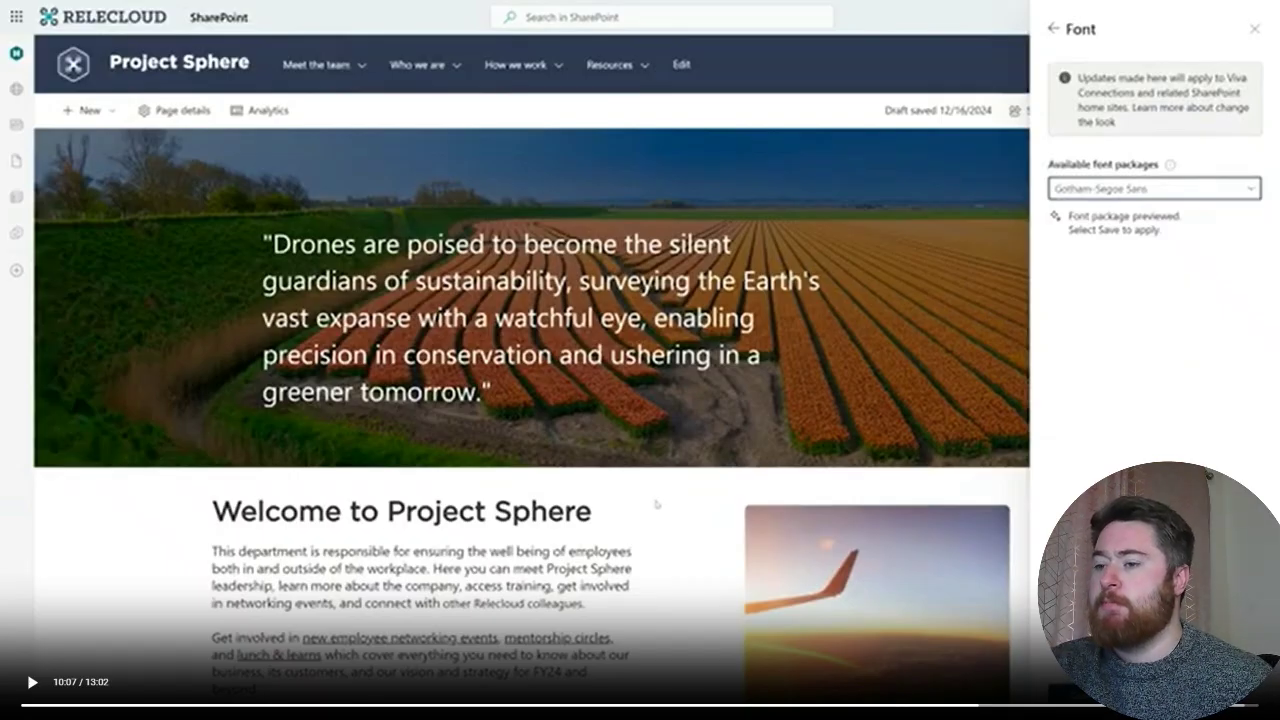
- View the Site branding Themes tab listing the Project Sphere and Work team themes
key("space")
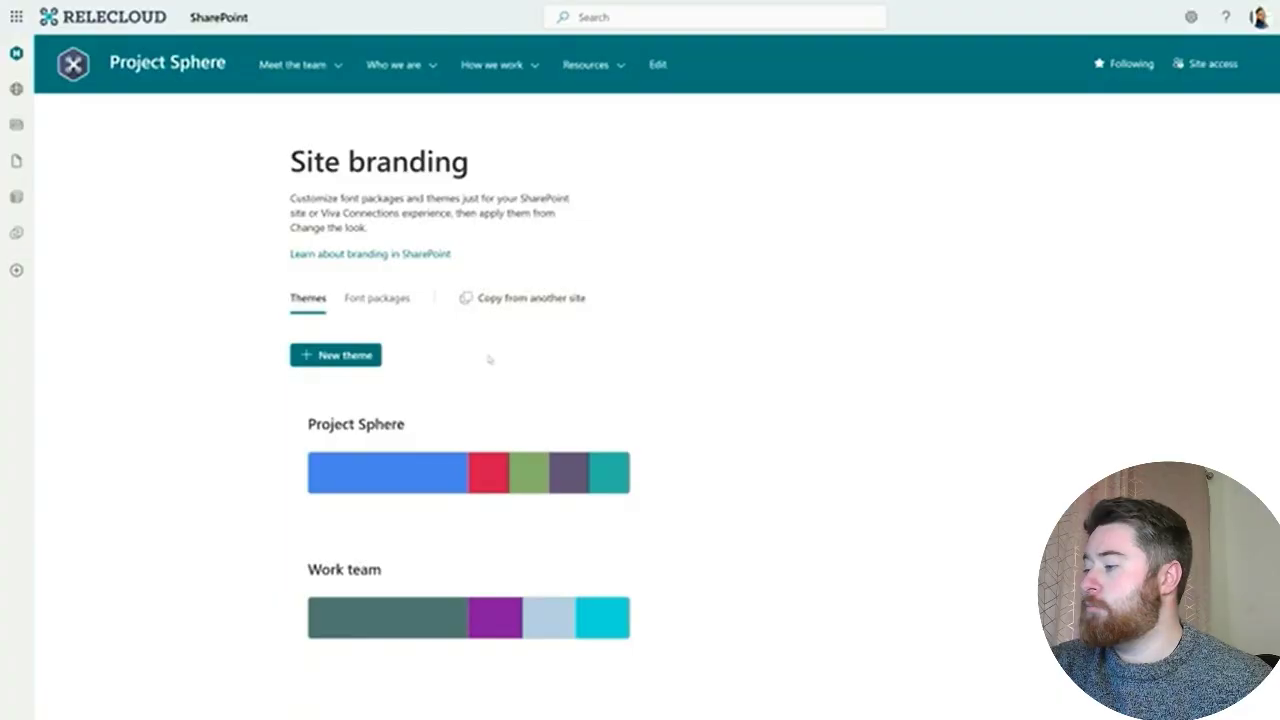
- Start a new site theme and add custom colour #4A82EE as its primary colour
left_click(343, 358)
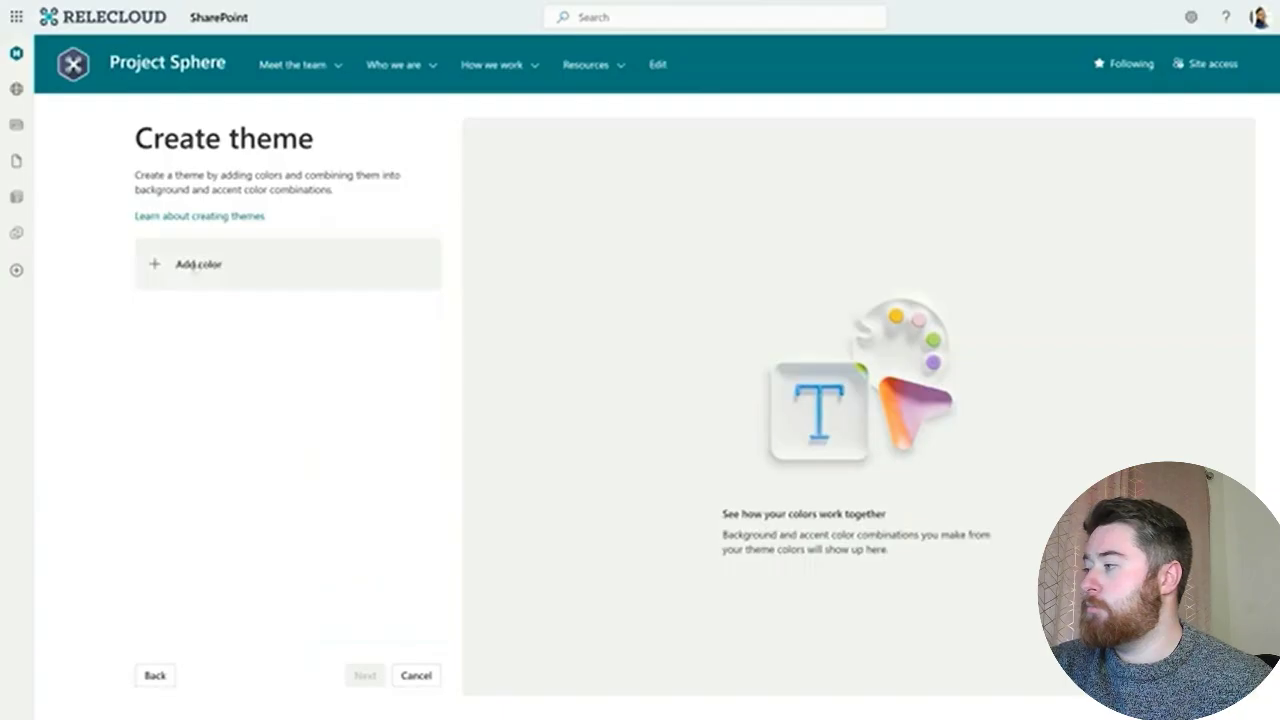
left_click(193, 264)
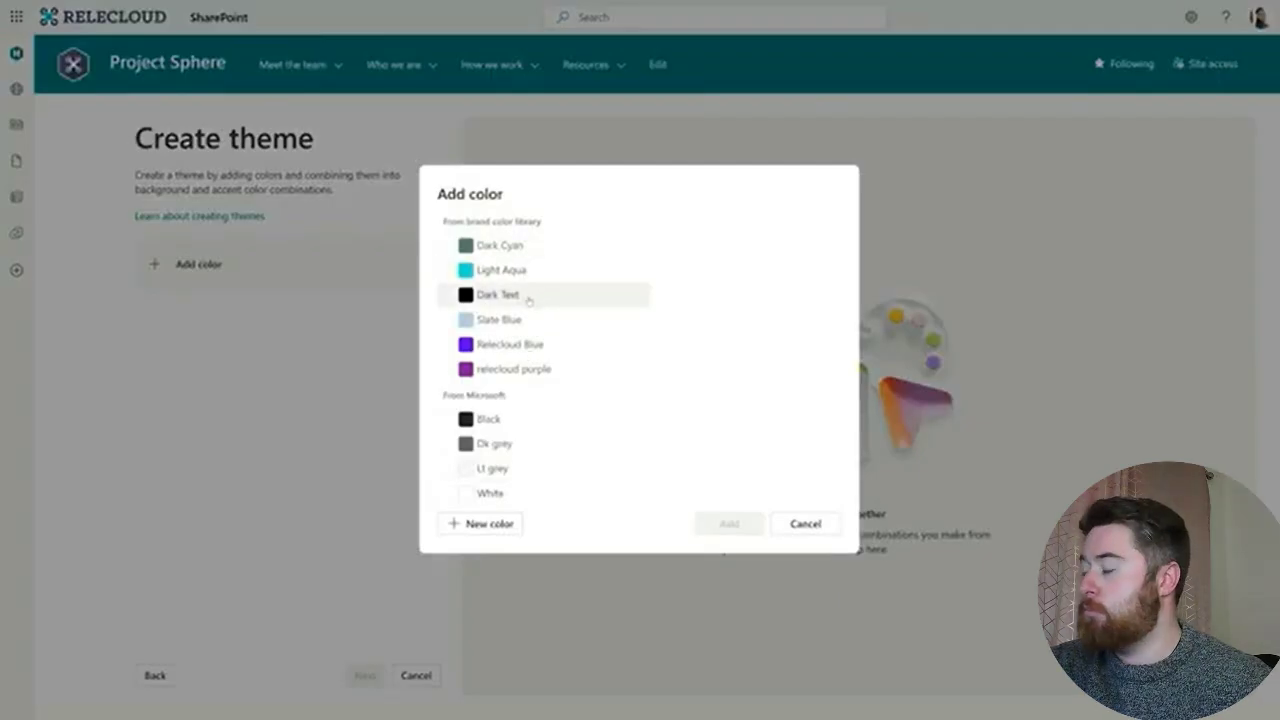
left_click(486, 523)
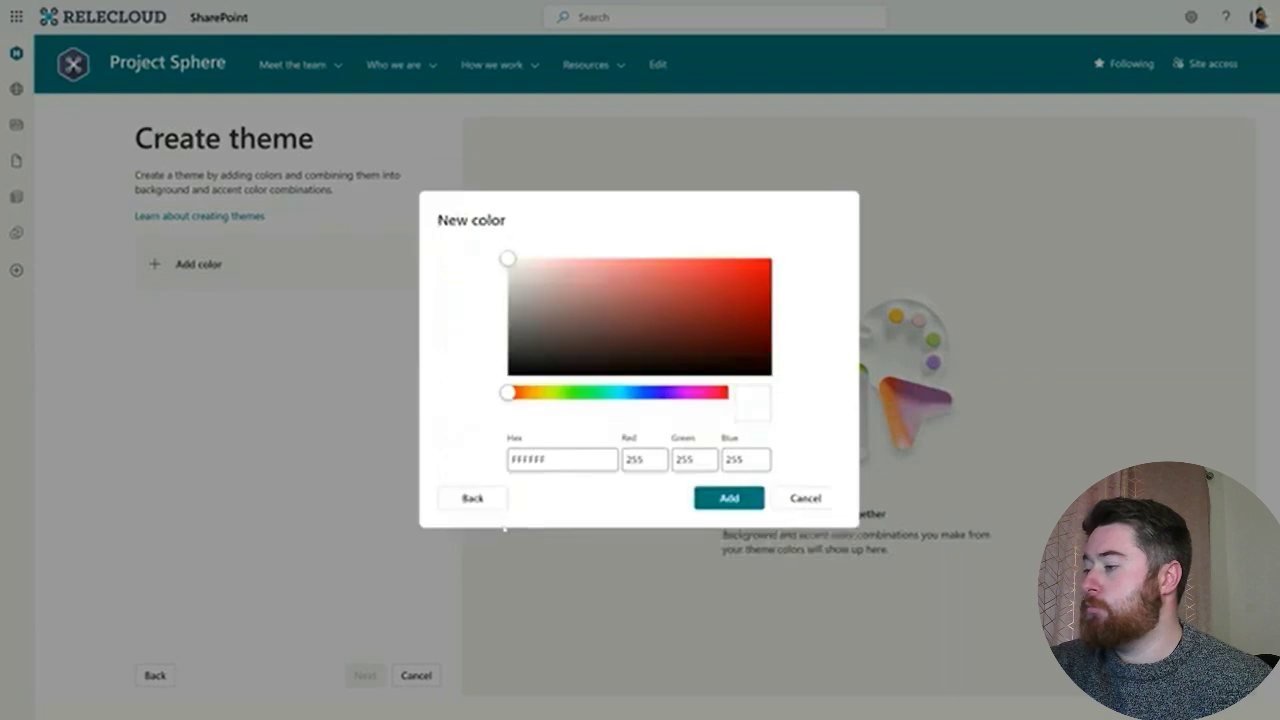
left_click(564, 458)
double_click(540, 459)
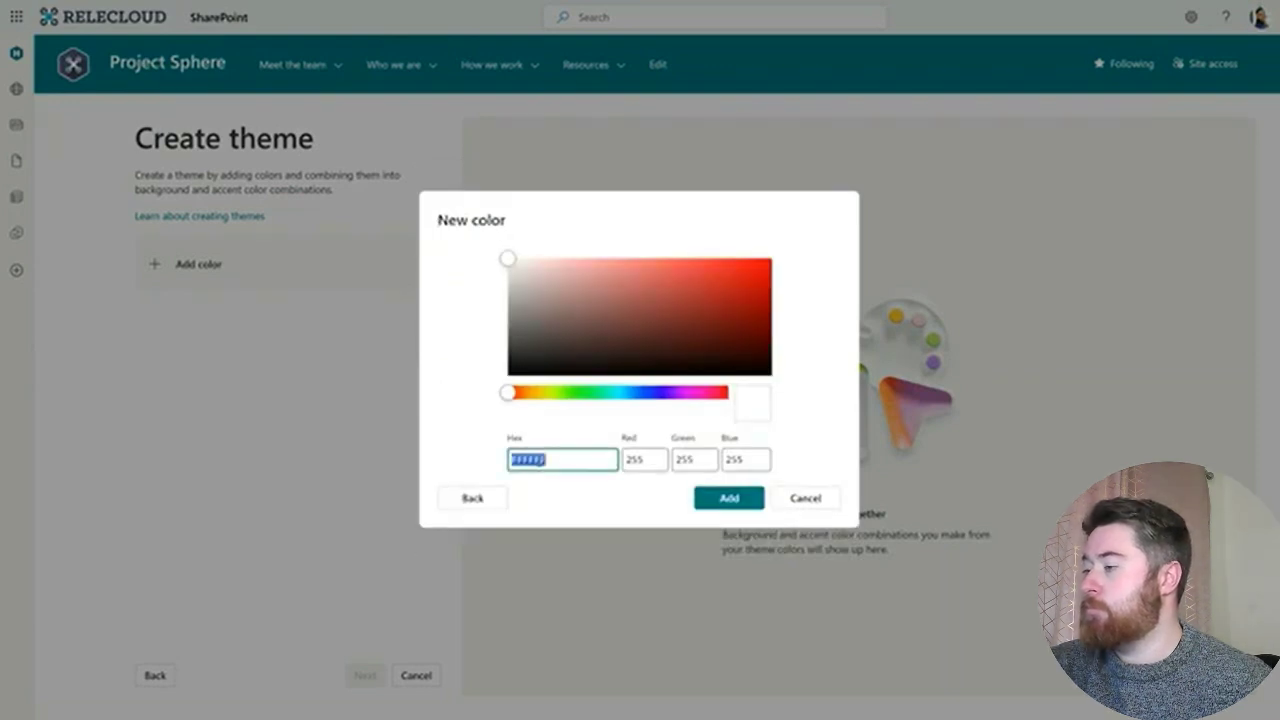
type("4A82EE")
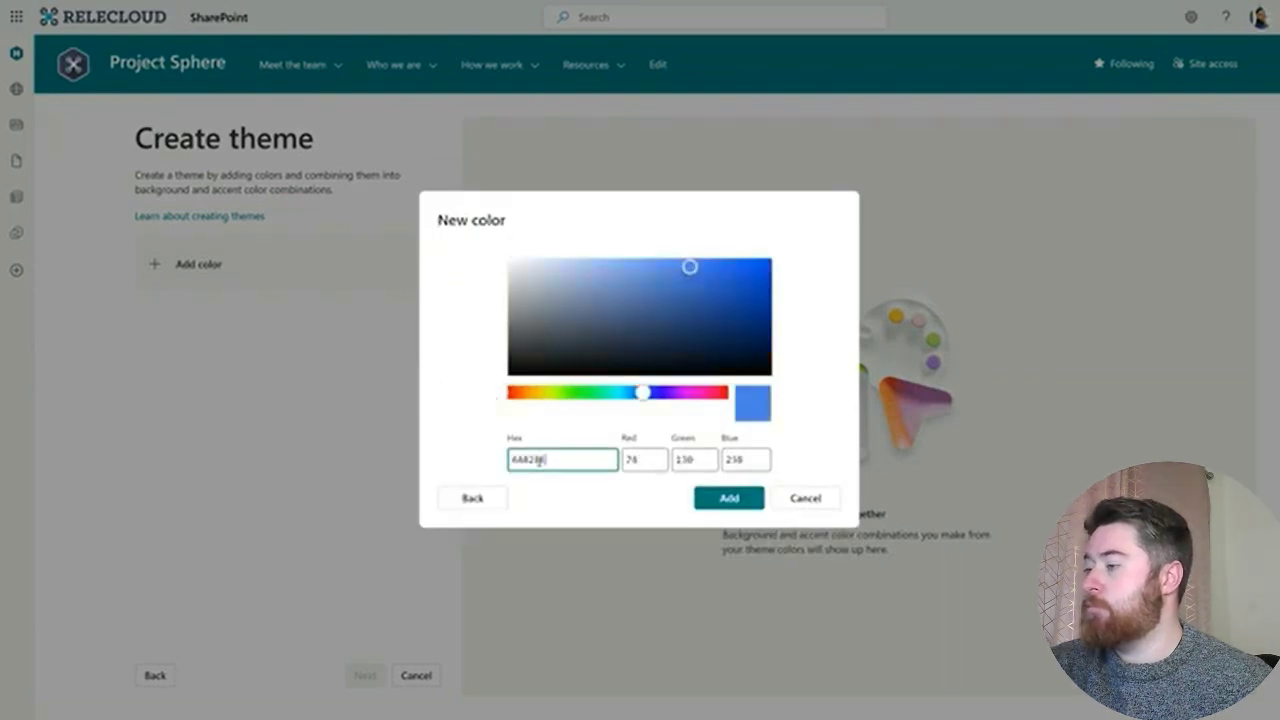
left_click(730, 498)
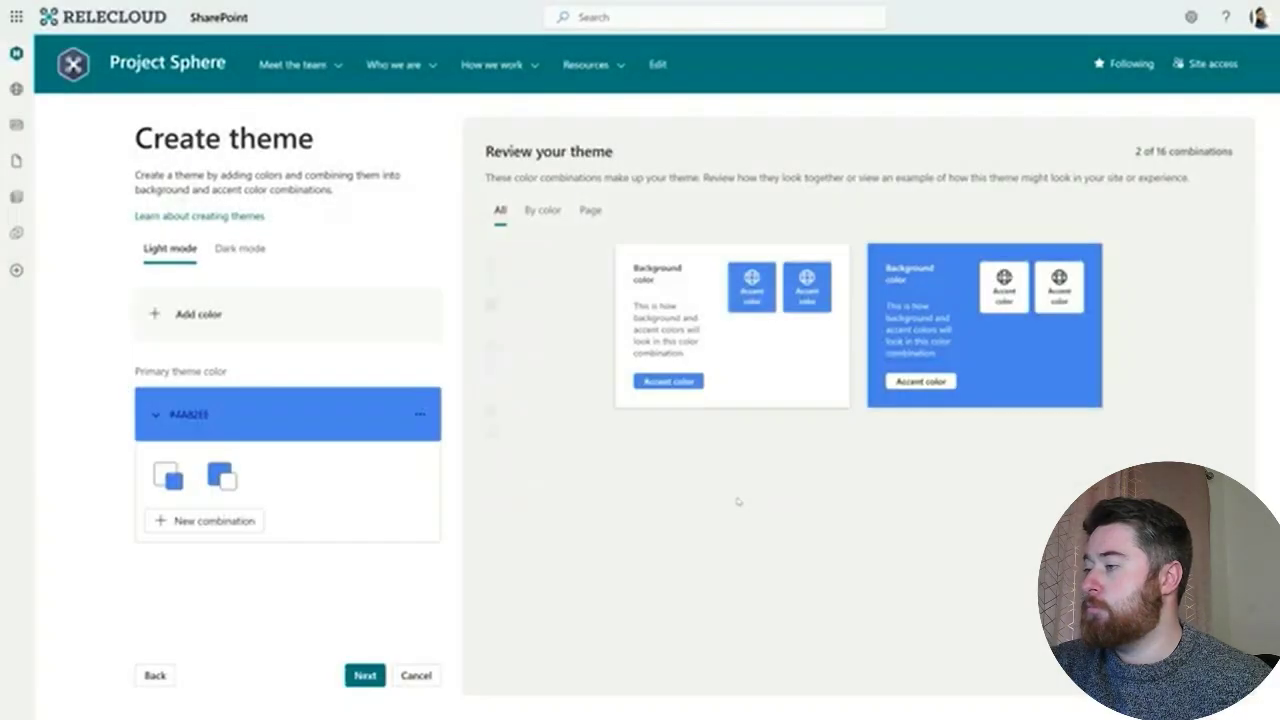
- Preview the new theme in dark and light mode, then leave without saving it
left_click(240, 256)
left_click(170, 250)
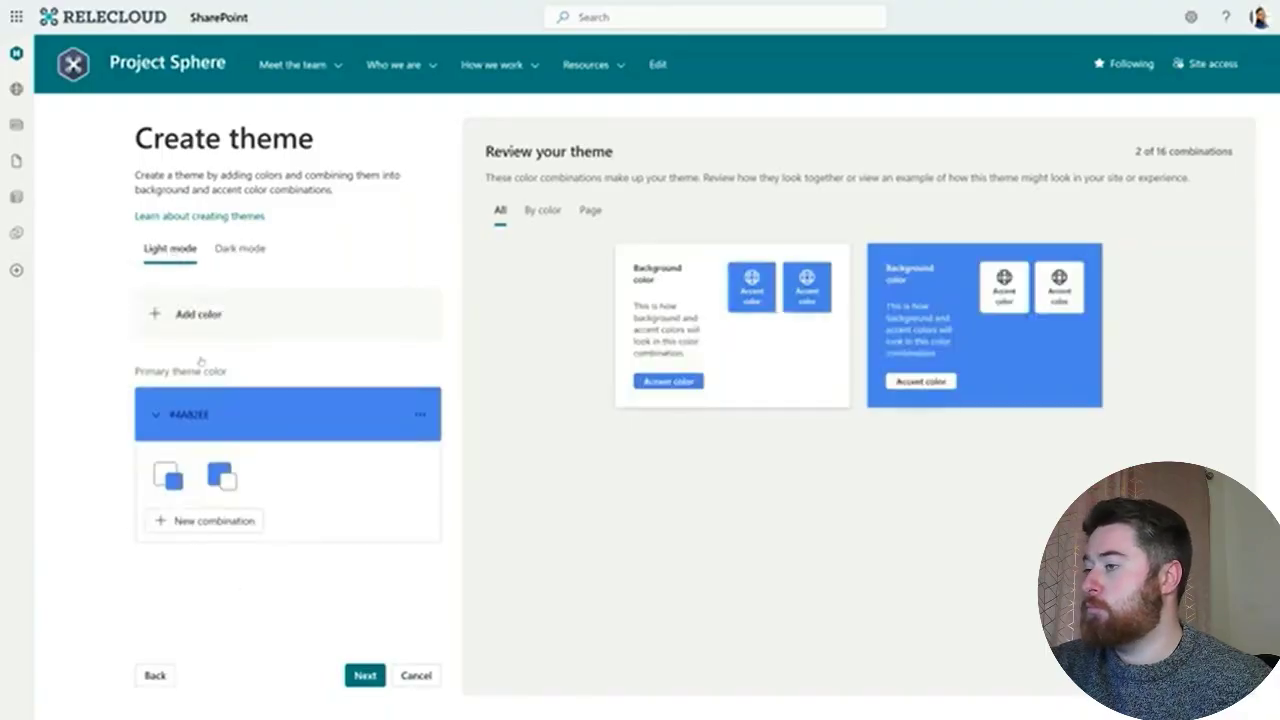
left_click(152, 674)
left_click(731, 388)
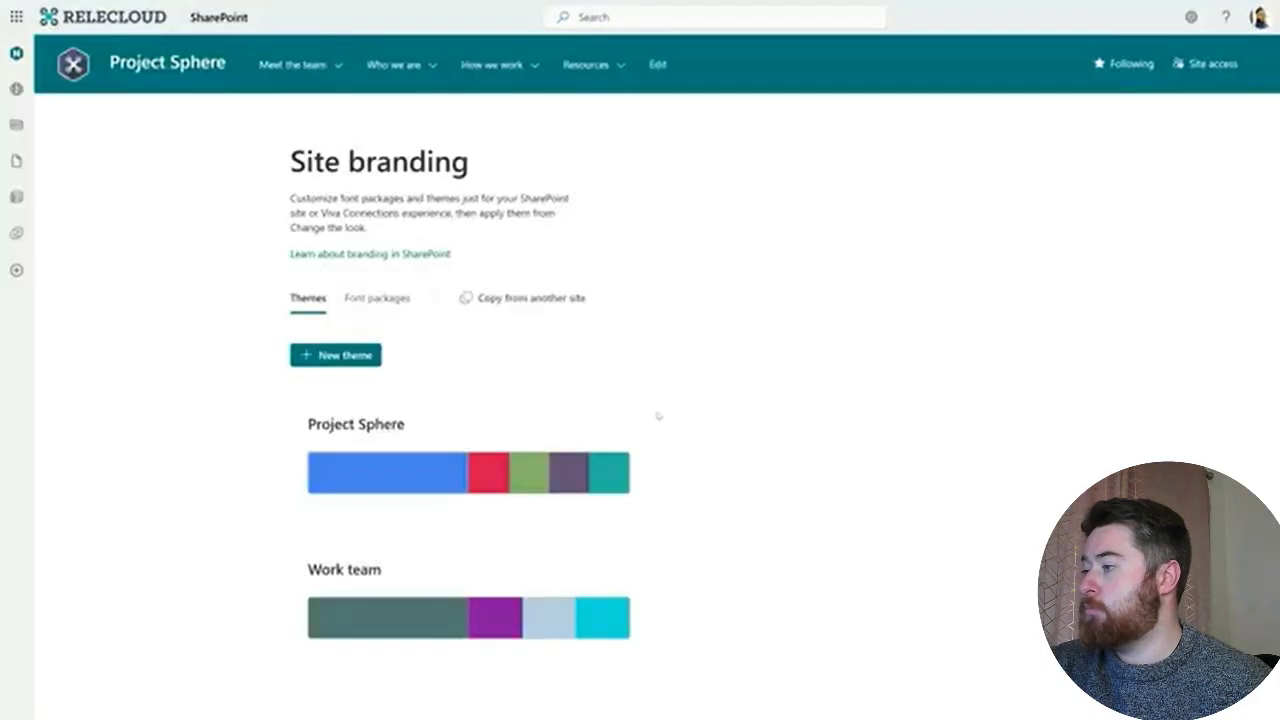
left_click(496, 412)
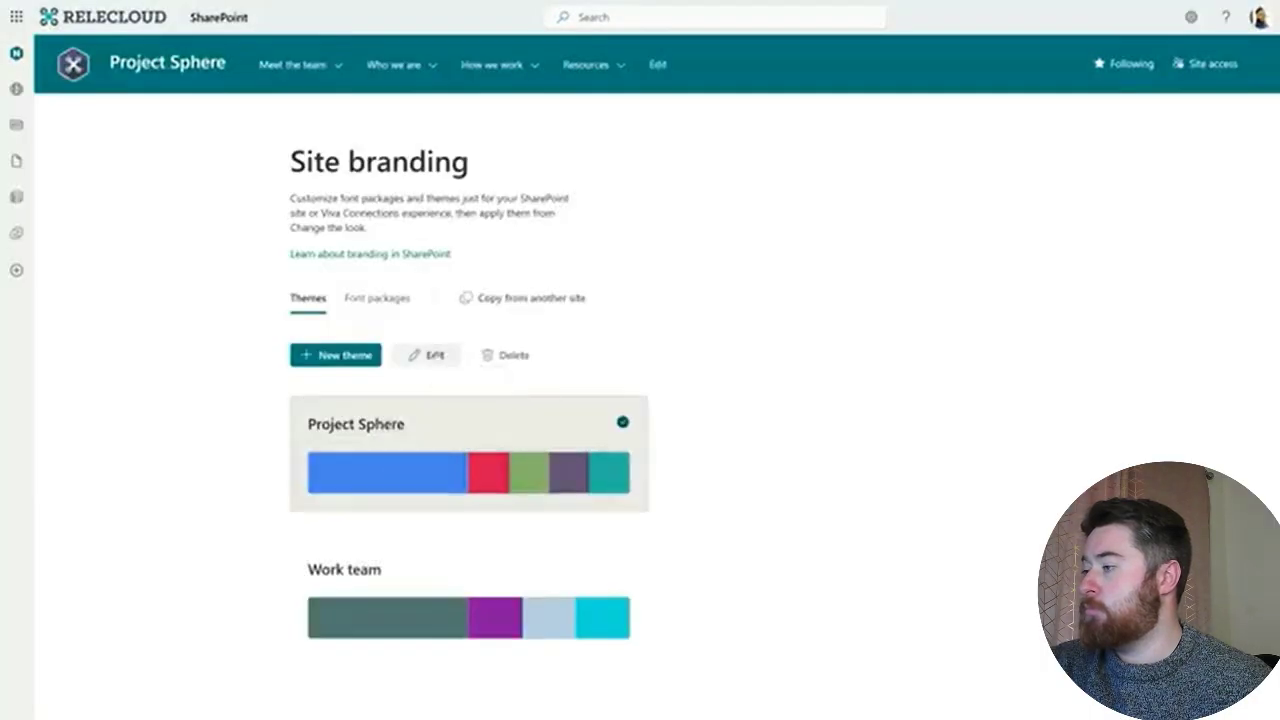
- Open the Project Sphere theme for editing and review its combinations By color and on the sample Page
left_click(426, 355)
scroll(455, 365, "down", 4)
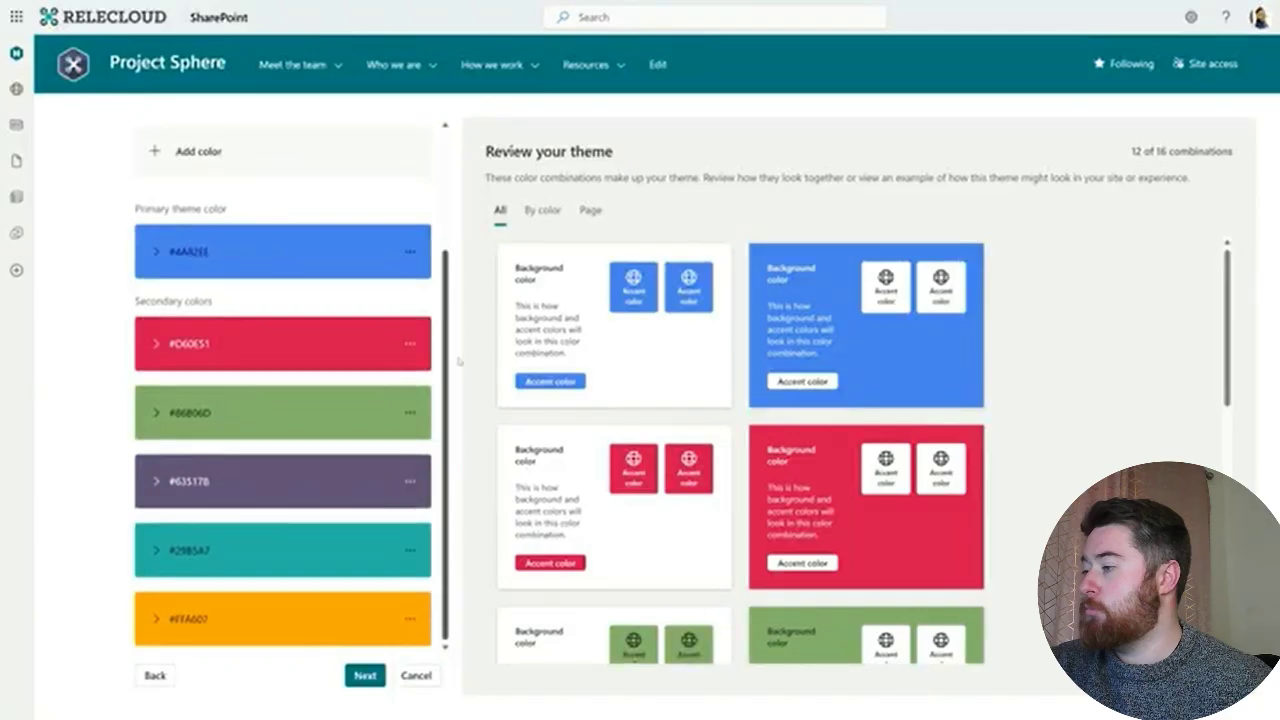
scroll(459, 361, "up", 4)
scroll(459, 361, "down", 4)
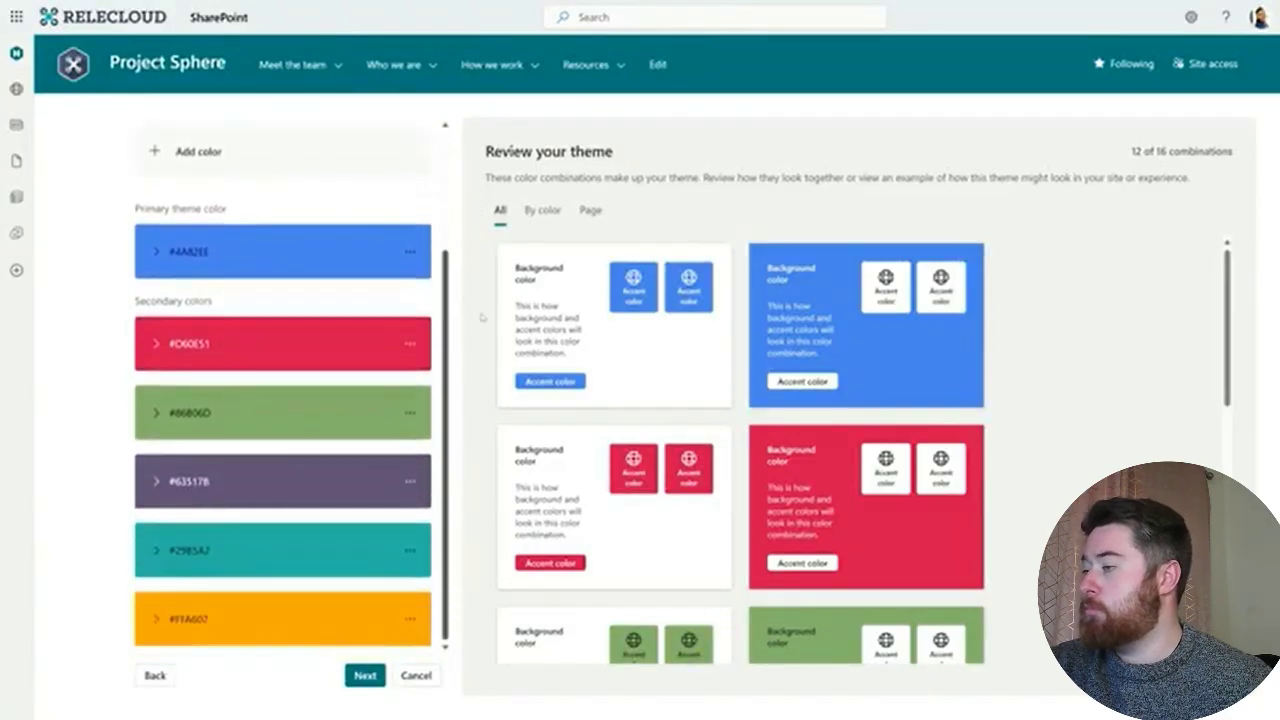
scroll(481, 317, "up", 4)
left_click(543, 210)
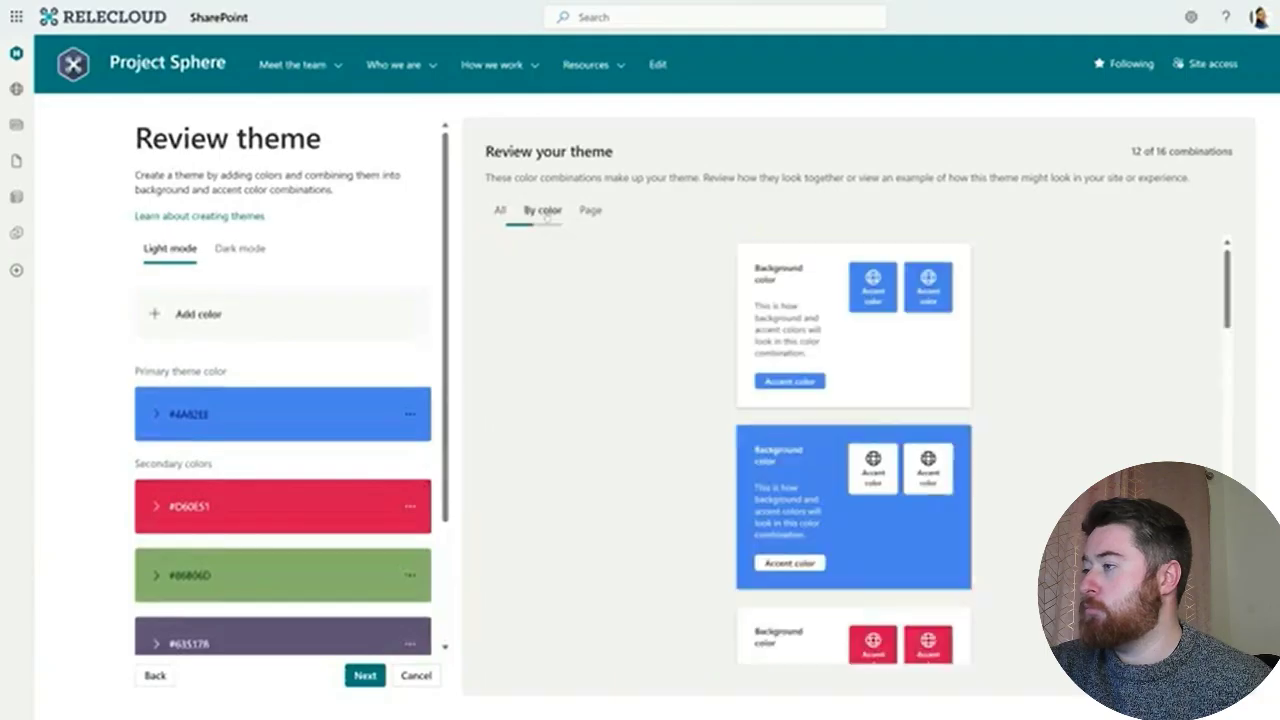
scroll(1074, 357, "down", 5)
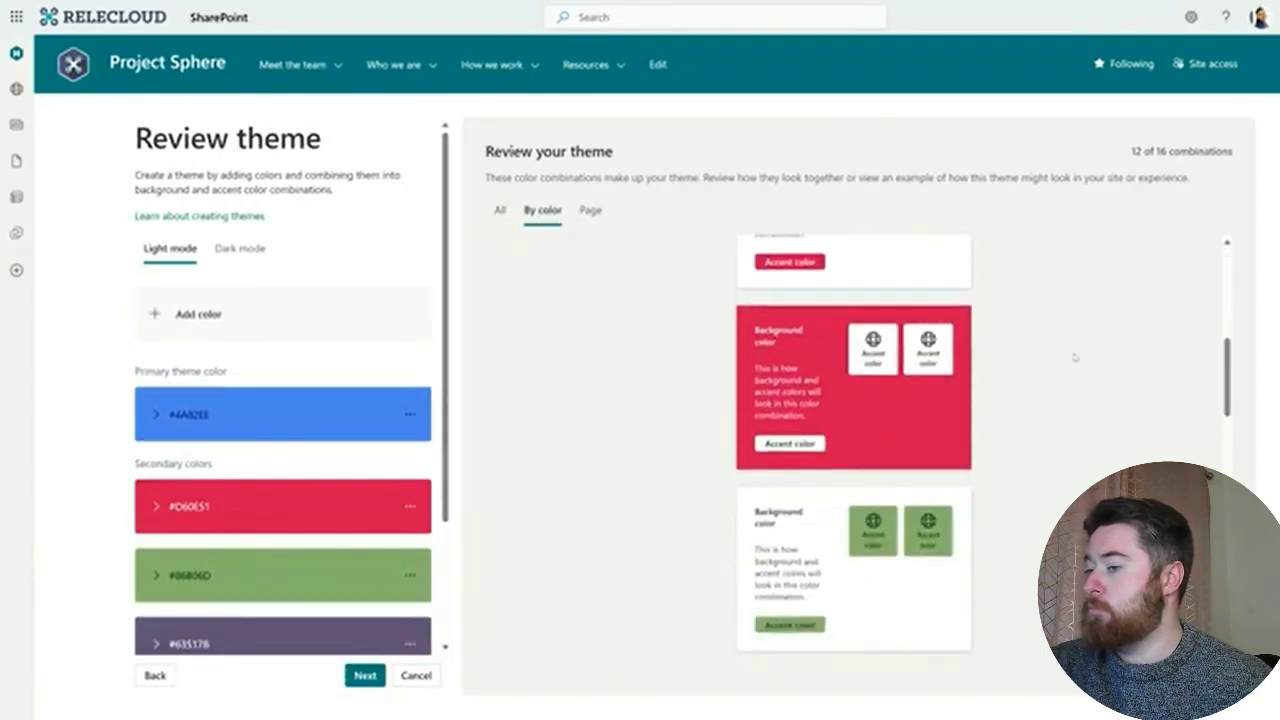
scroll(1074, 357, "down", 3)
scroll(1072, 357, "up", 9)
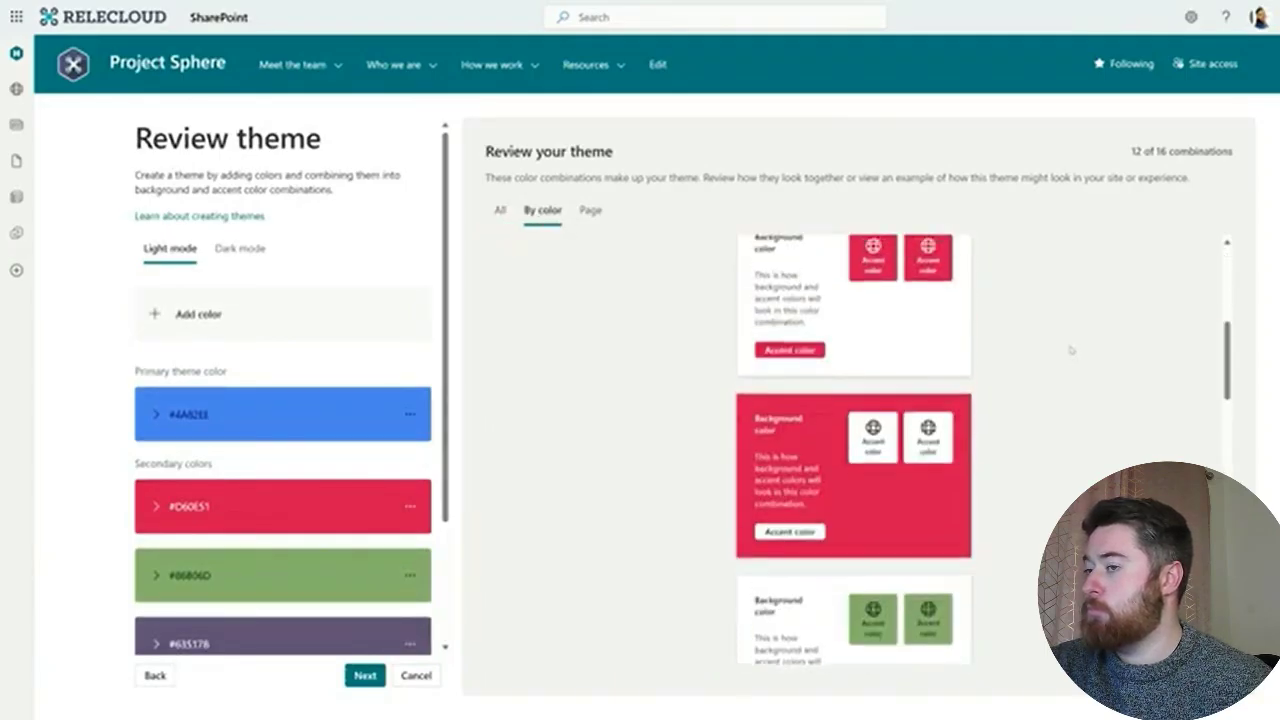
left_click(589, 211)
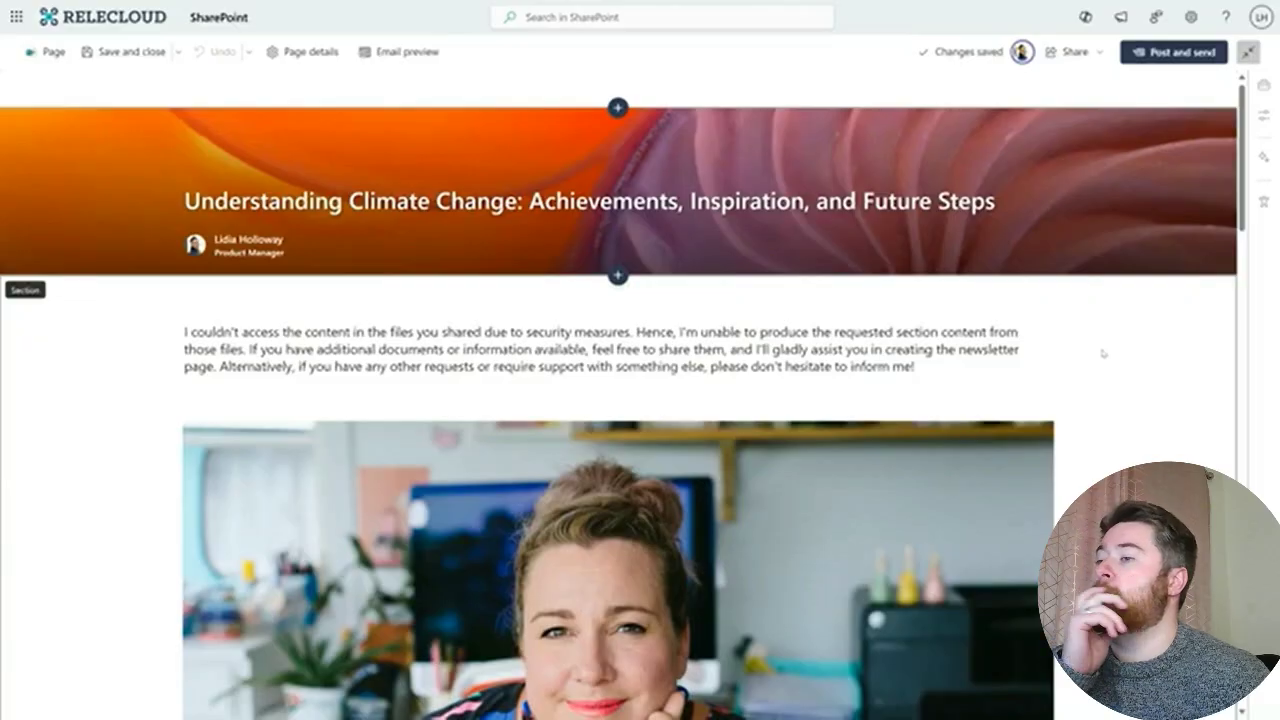
- Preview the news post as an email, then publish it and send it to a suggested colleague
left_click(412, 54)
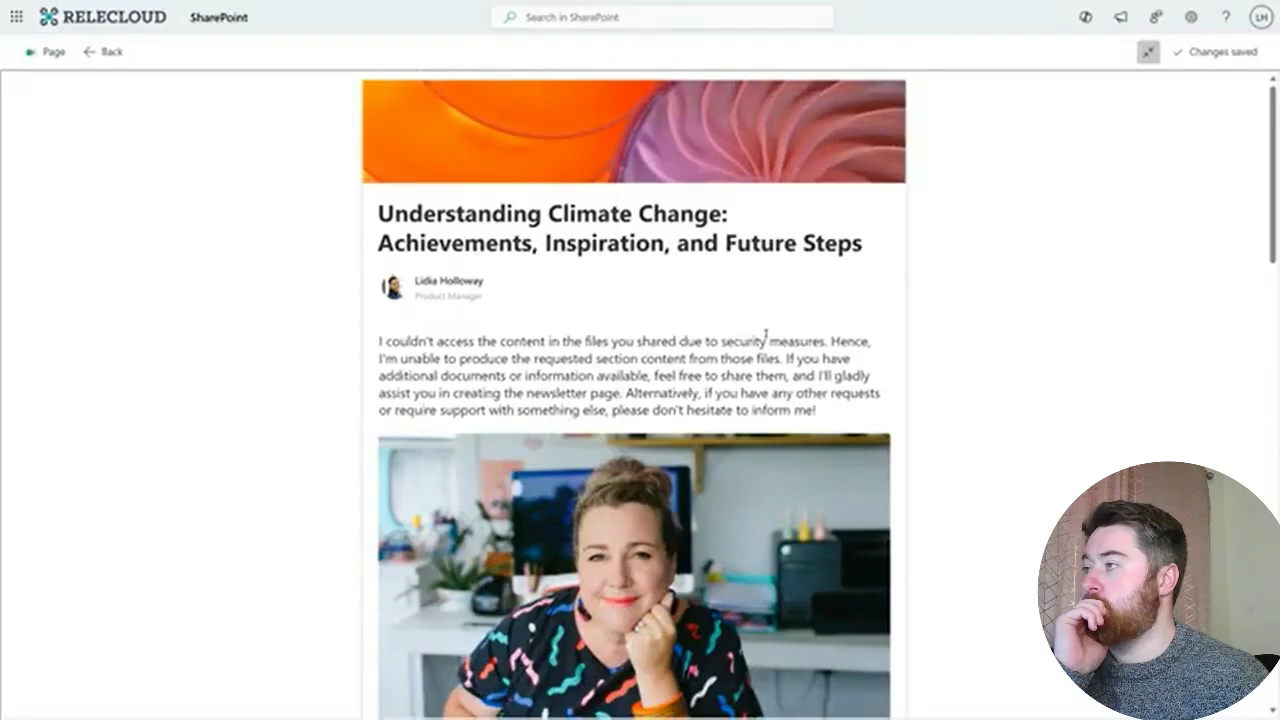
left_click(106, 51)
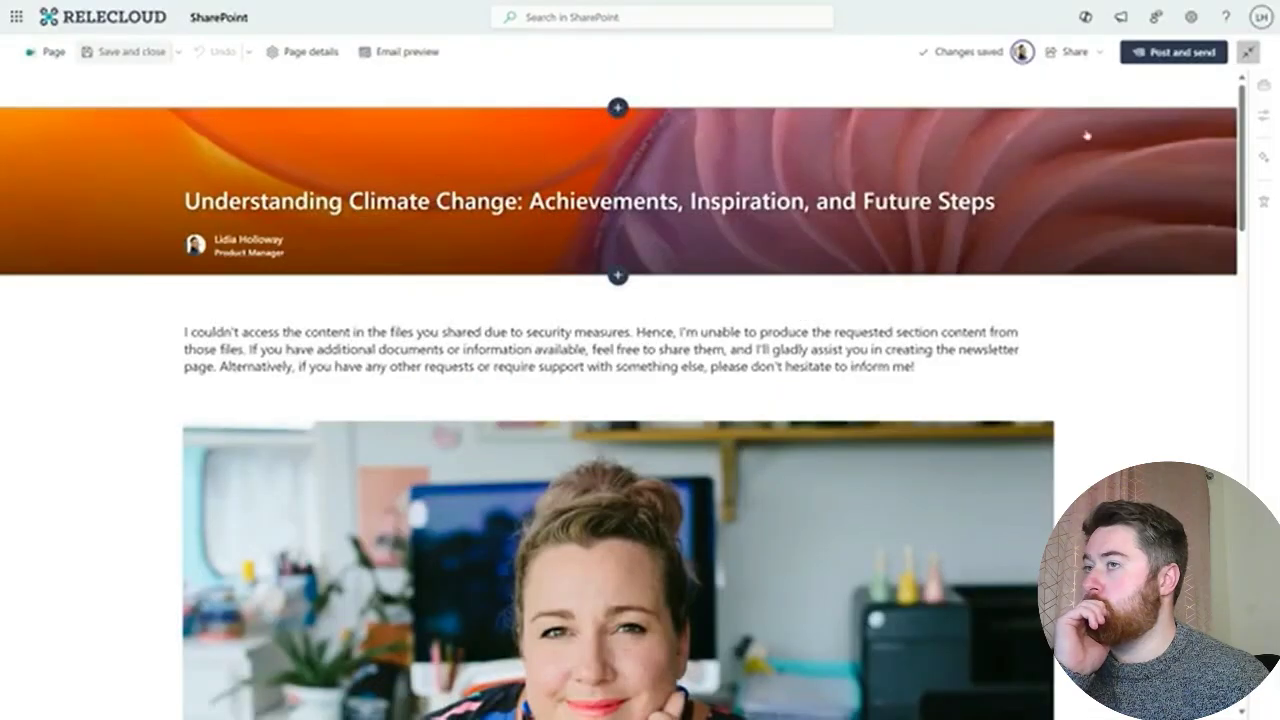
left_click(1150, 52)
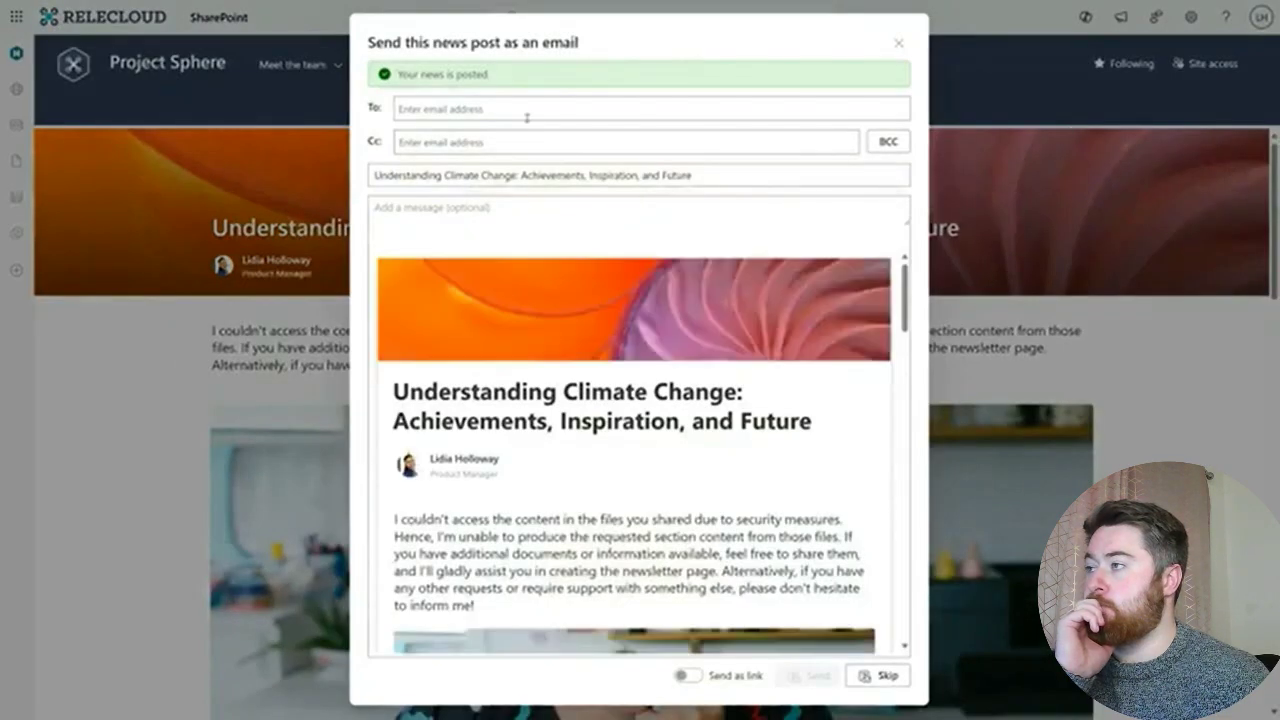
left_click(530, 110)
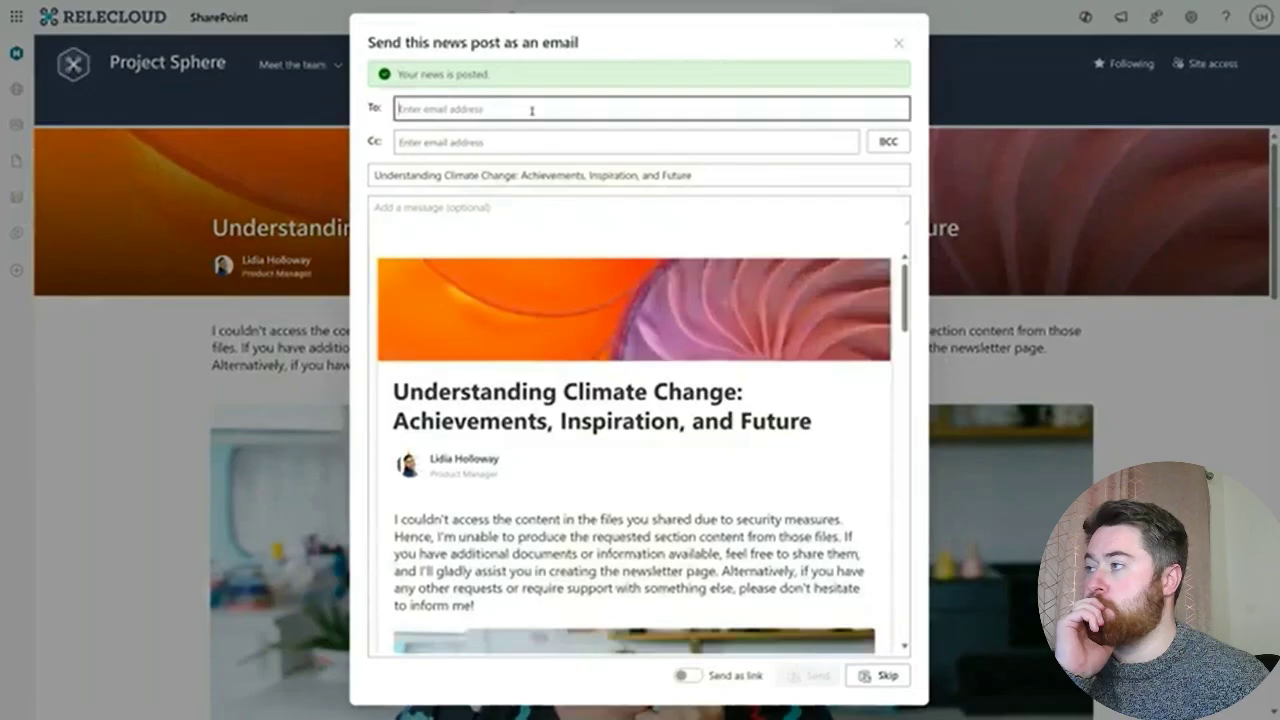
type("Lidia Holloway")
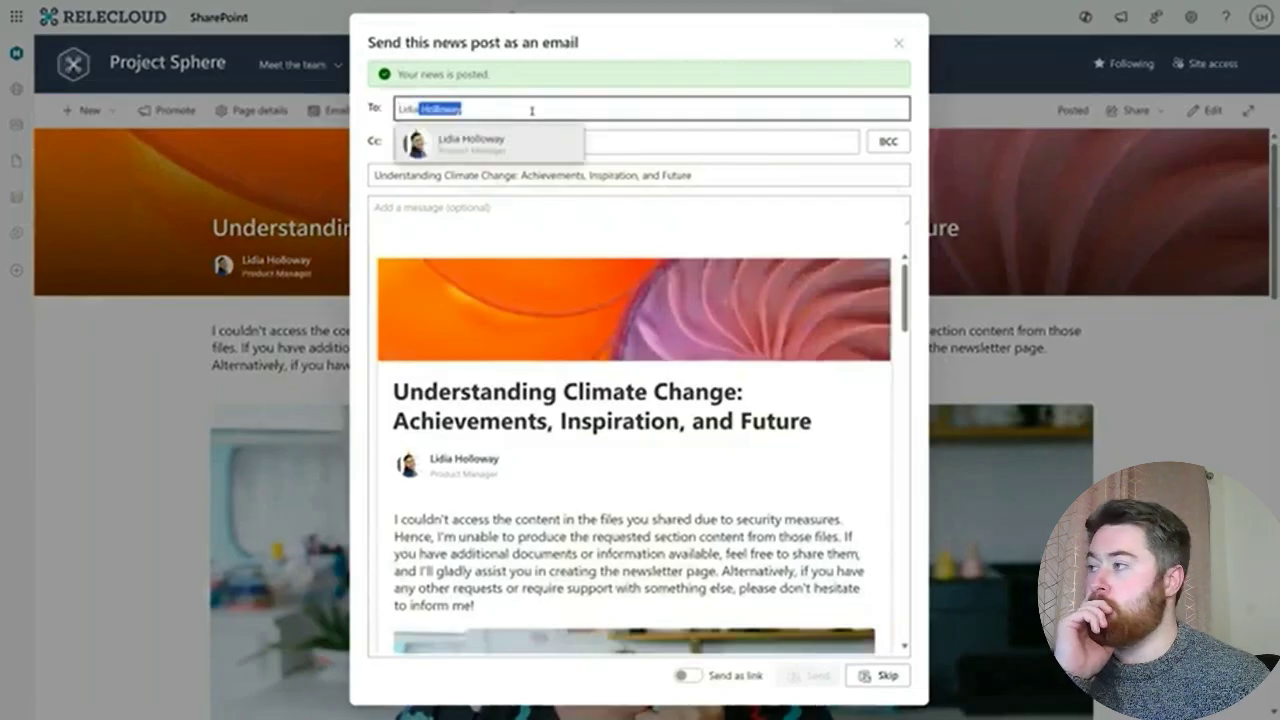
left_click(502, 146)
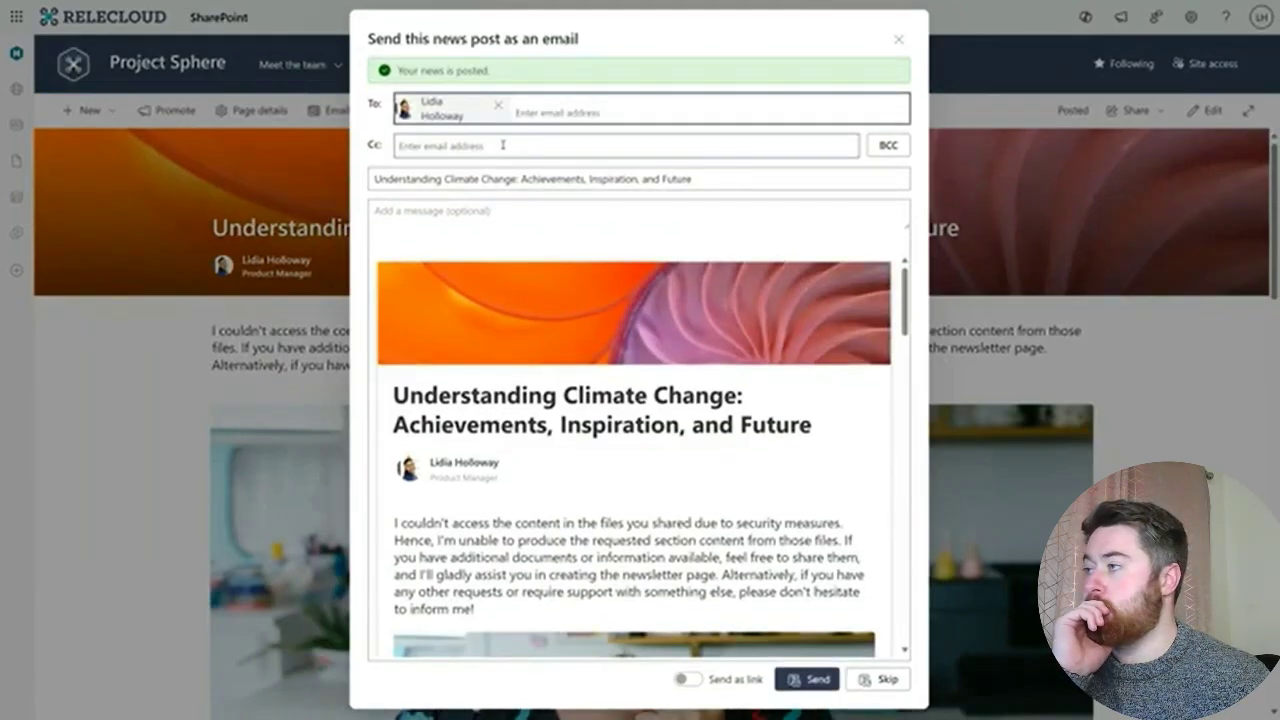
left_click(815, 680)
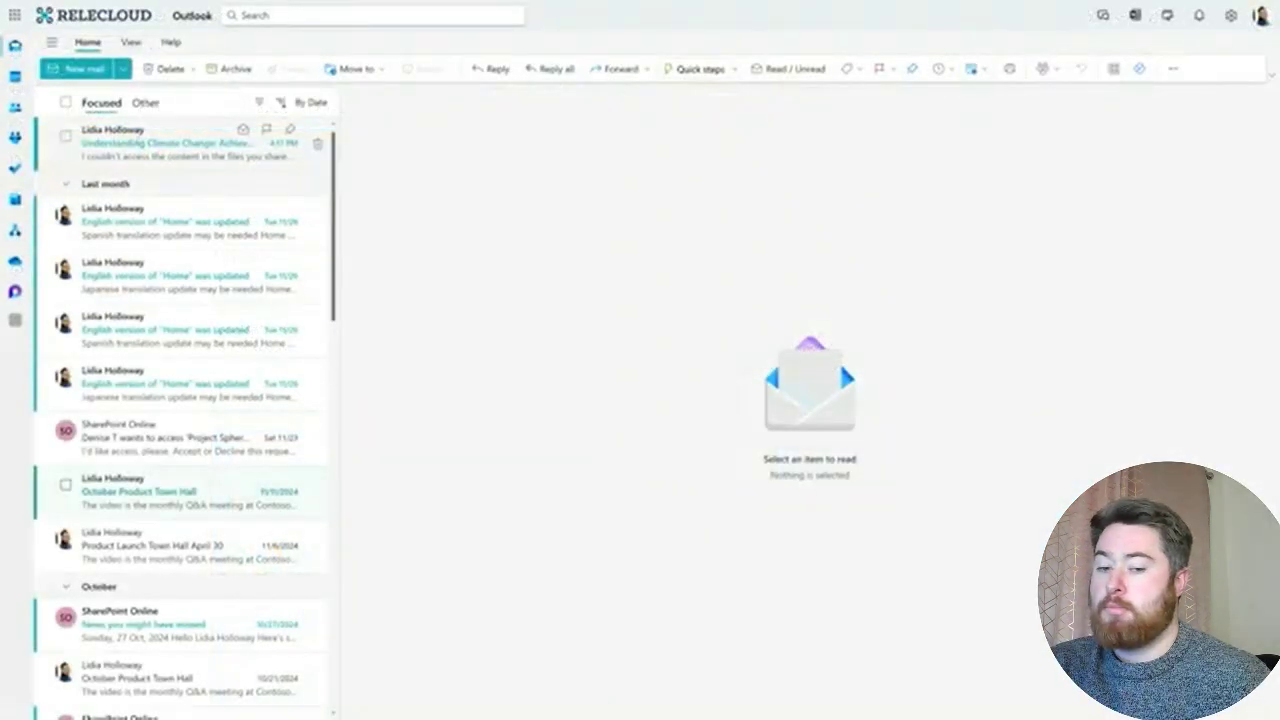
- Open the Understanding Climate Change news email in the Outlook inbox
left_click(180, 143)
scroll(1163, 340, "down", 10)
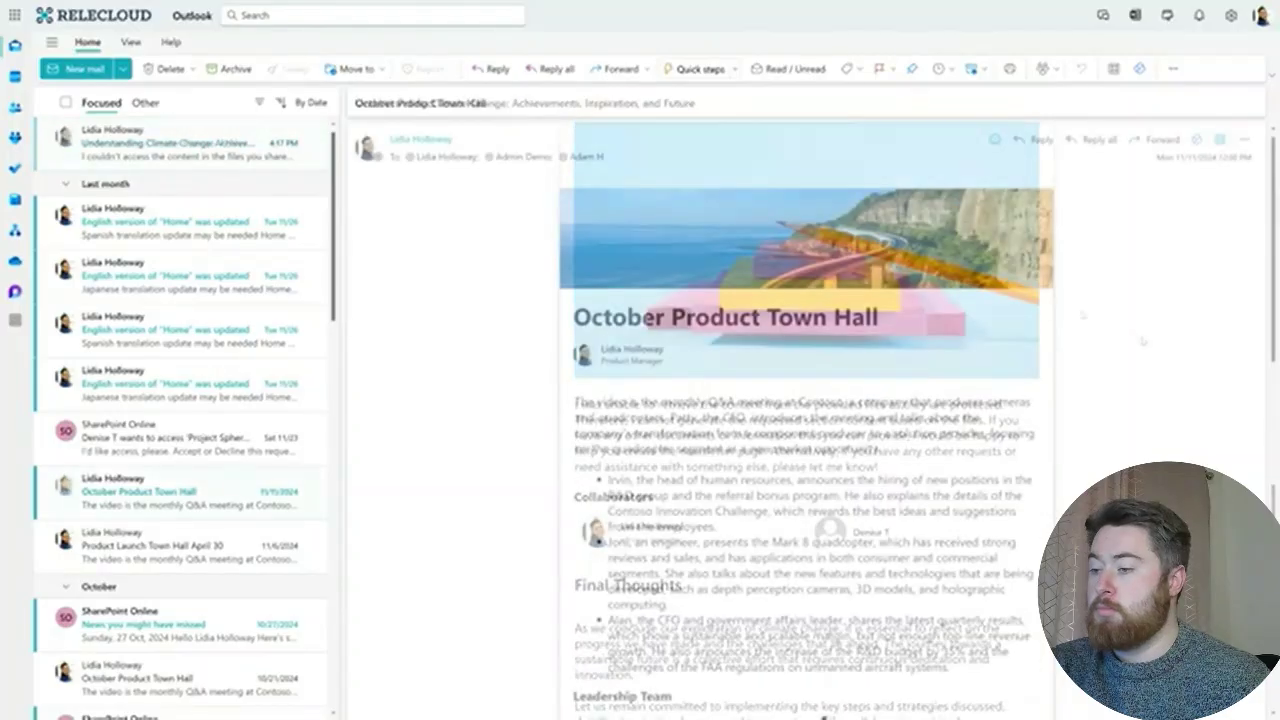